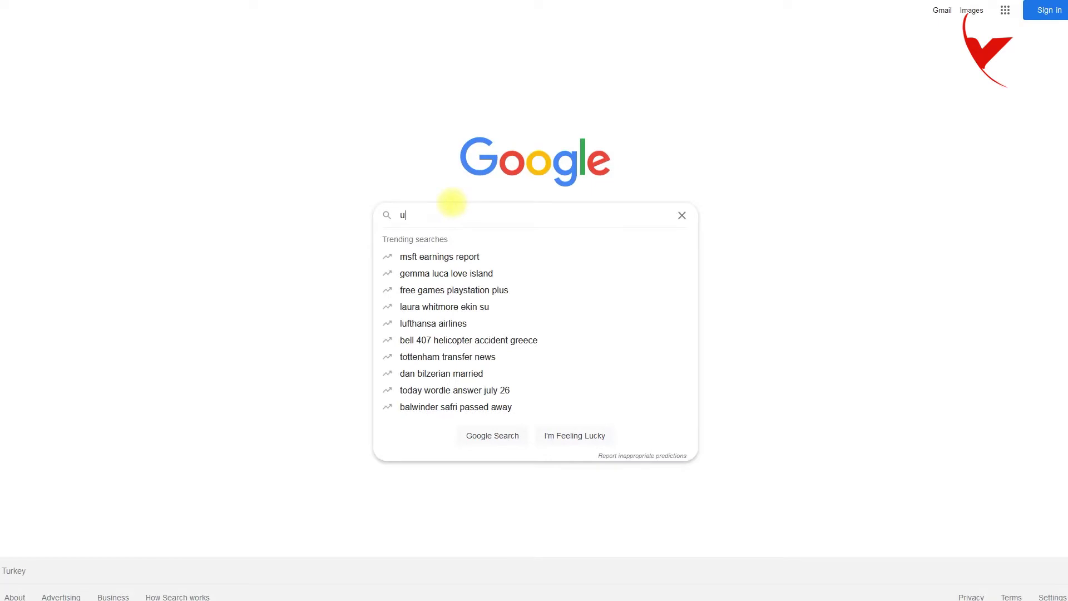
Search Google for 'unreal auto setup' and open the Reallusion Auto Setup for Unreal Engine page.
{"action": "type", "text": "nreal auto setup"}
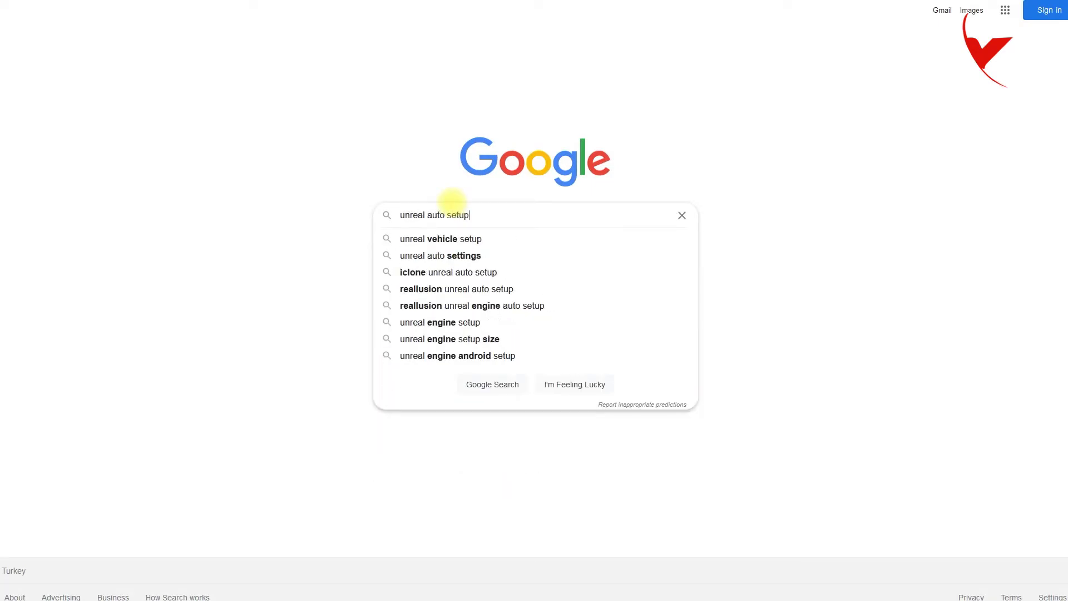
{"action": "key", "text": "Return"}
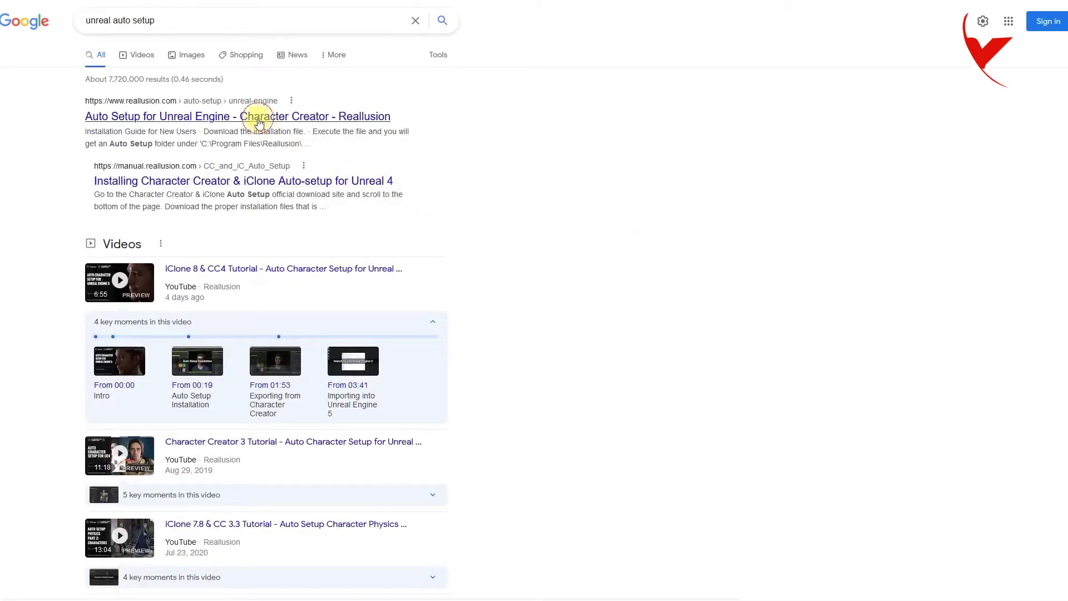
{"action": "left_click", "coordinate": [255, 118]}
Expand the Version 1.24 details and download the Auto Setup 1.24 package.
{"action": "scroll", "coordinate": [486, 334], "scroll_direction": "down", "scroll_amount": 8}
{"action": "scroll", "coordinate": [485, 337], "scroll_direction": "down", "scroll_amount": 4}
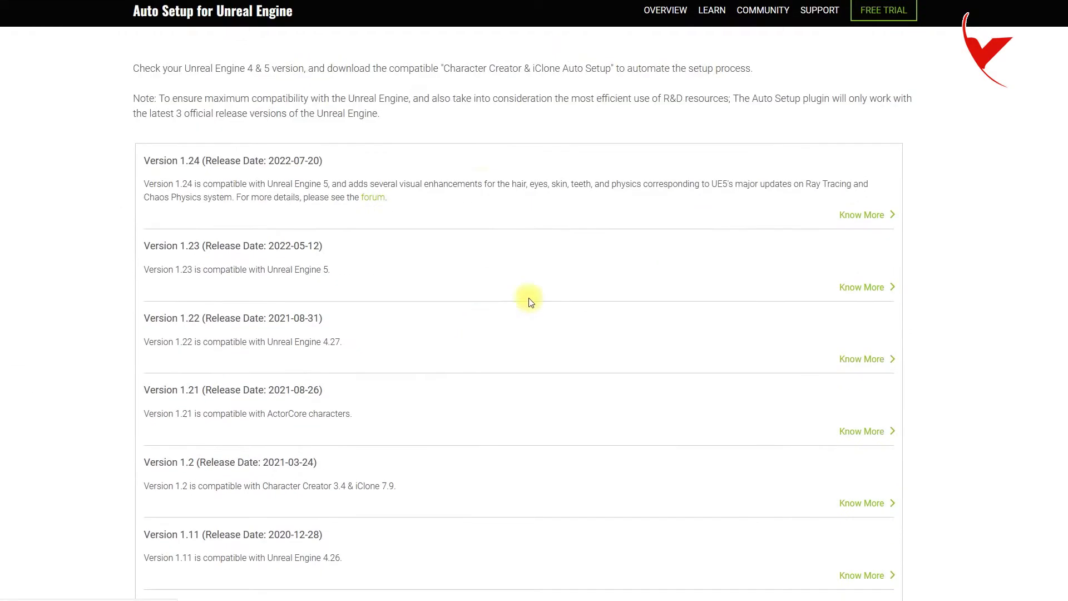
{"action": "left_click", "coordinate": [864, 218]}
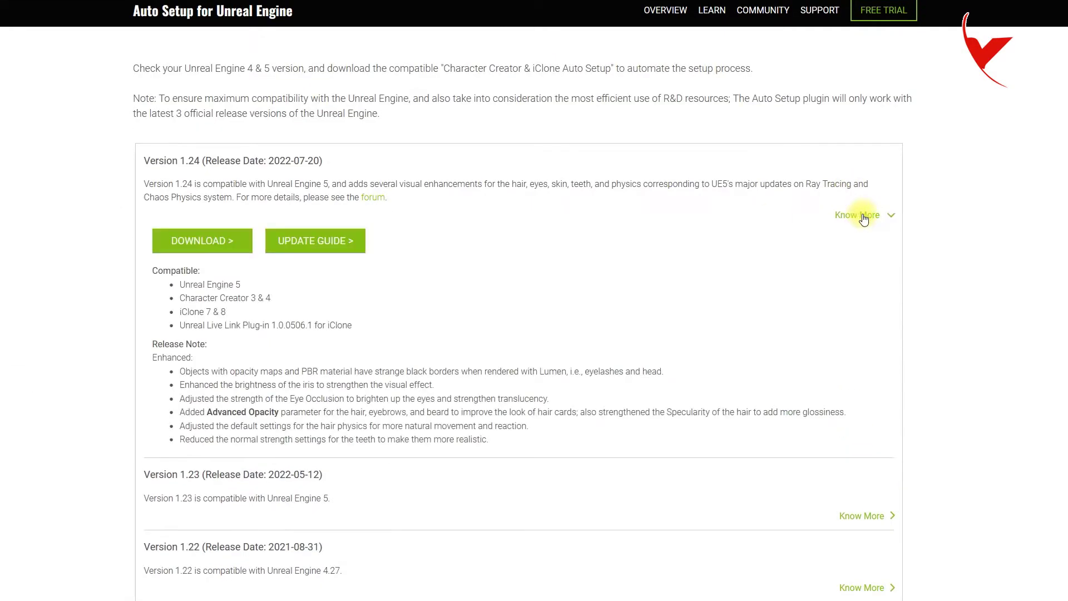
{"action": "left_click", "coordinate": [229, 245]}
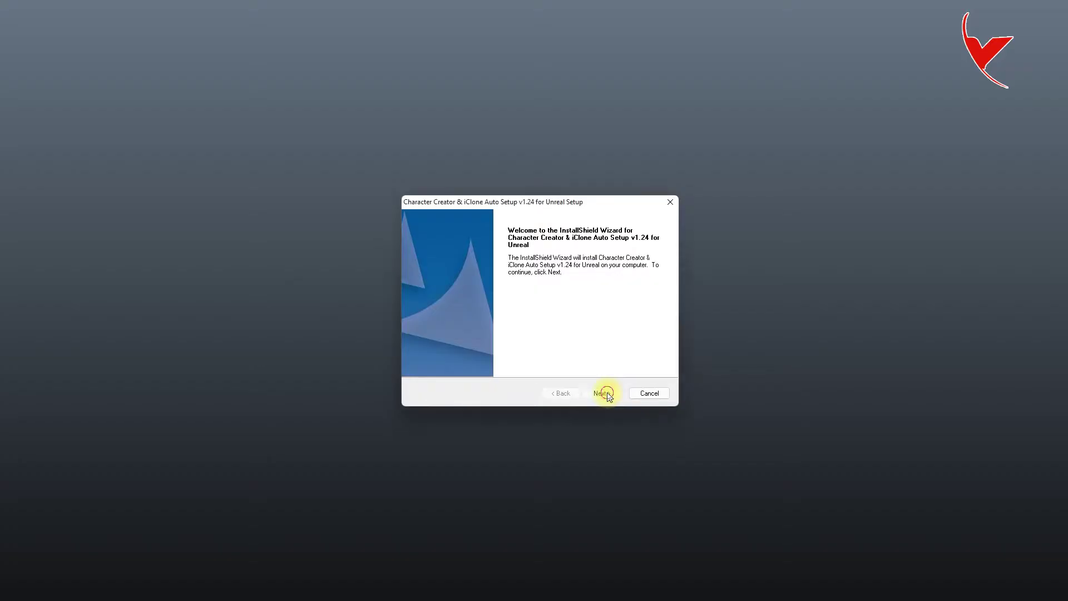
Pass the welcome page, accept the license terms and start installing Auto Setup v1.24.
{"action": "left_click", "coordinate": [607, 392]}
{"action": "left_click", "coordinate": [523, 353]}
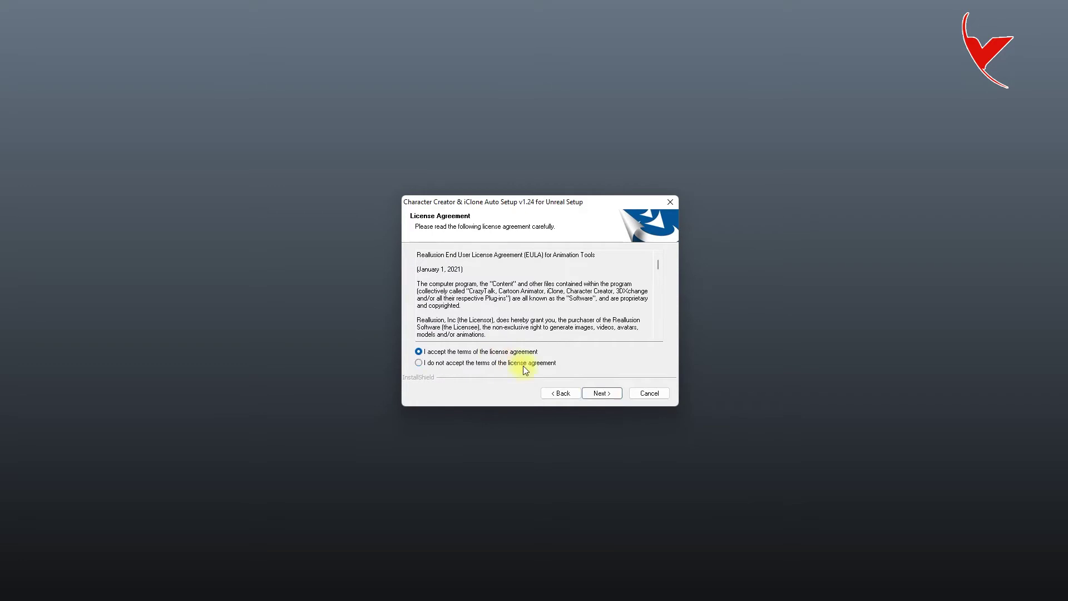
{"action": "left_click", "coordinate": [603, 390]}
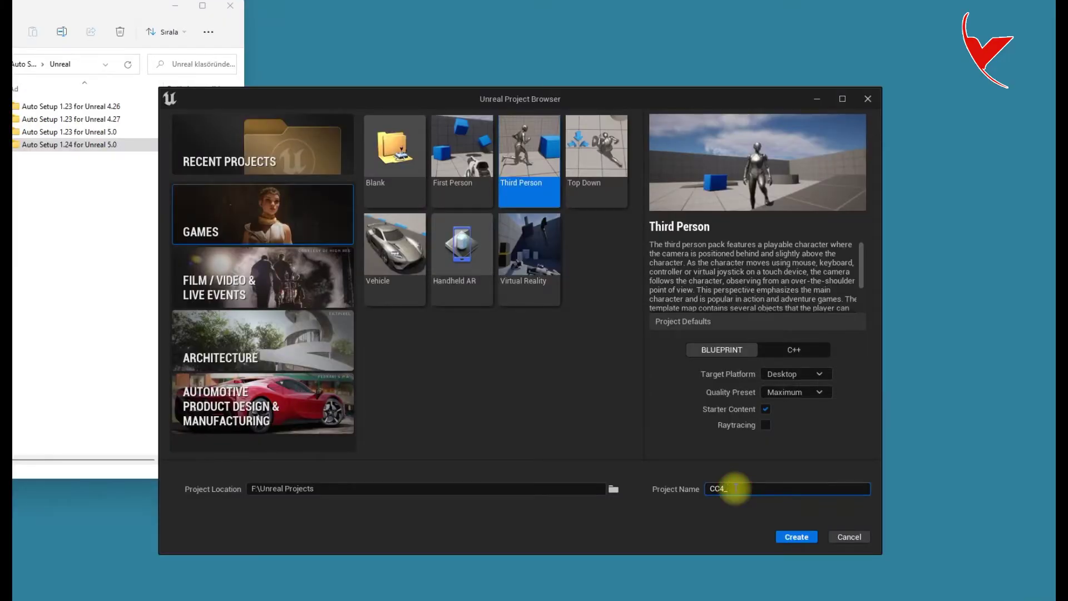
Create the CC4_Test Third Person project, then close the Unreal editor.
{"action": "type", "text": "st"}
{"action": "left_click", "coordinate": [787, 538]}
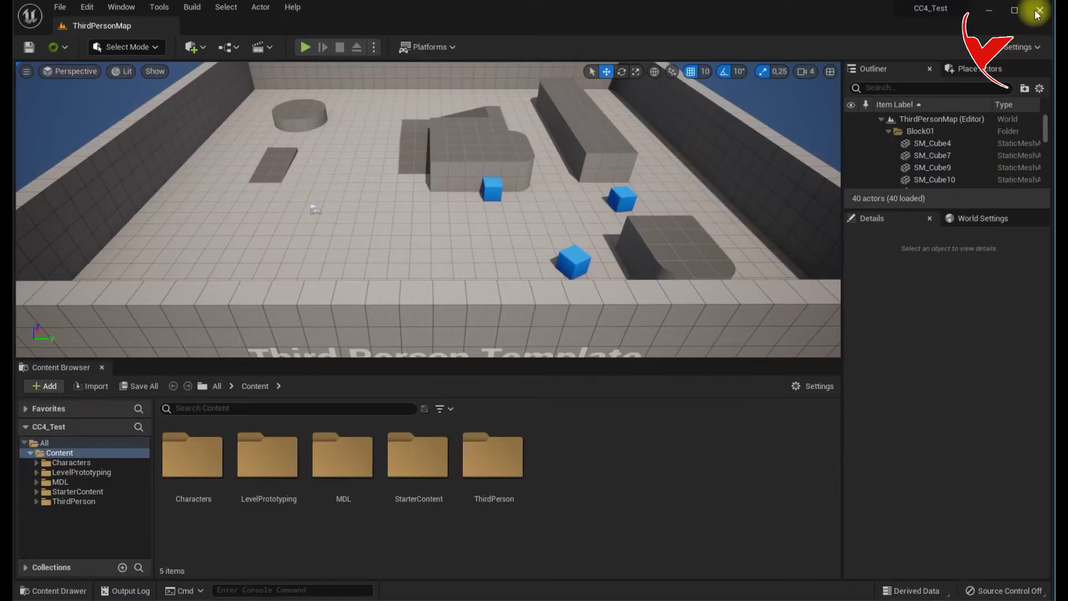
{"action": "left_click", "coordinate": [1036, 11]}
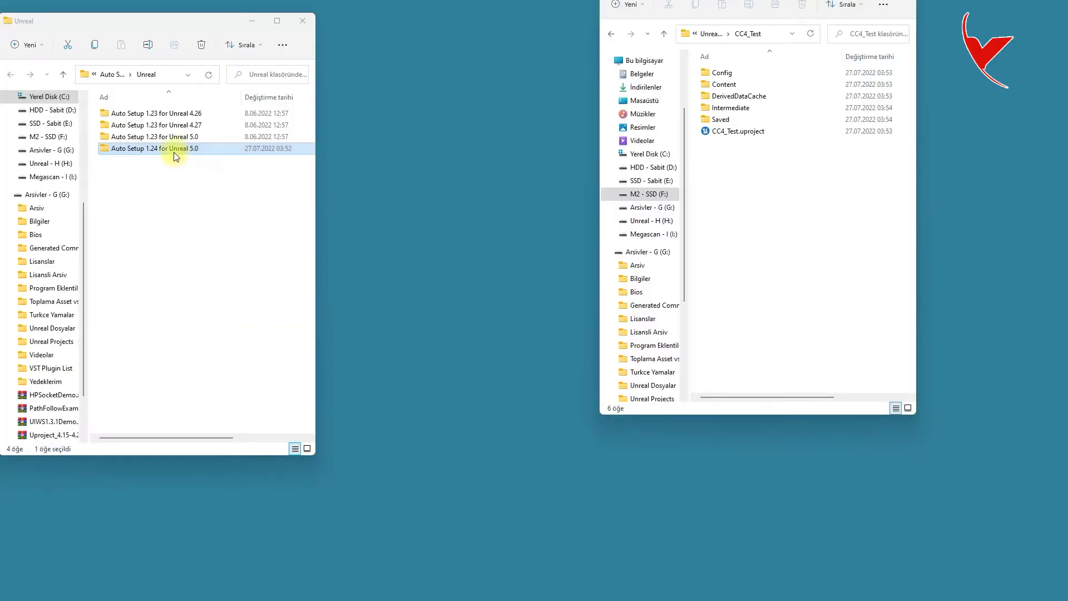
Paste Auto Setup 1.24's Content and Plugins folders into CC4_Test and reopen the CC4_Test project.
{"action": "double_click", "coordinate": [173, 152]}
{"action": "left_click", "coordinate": [124, 116]}
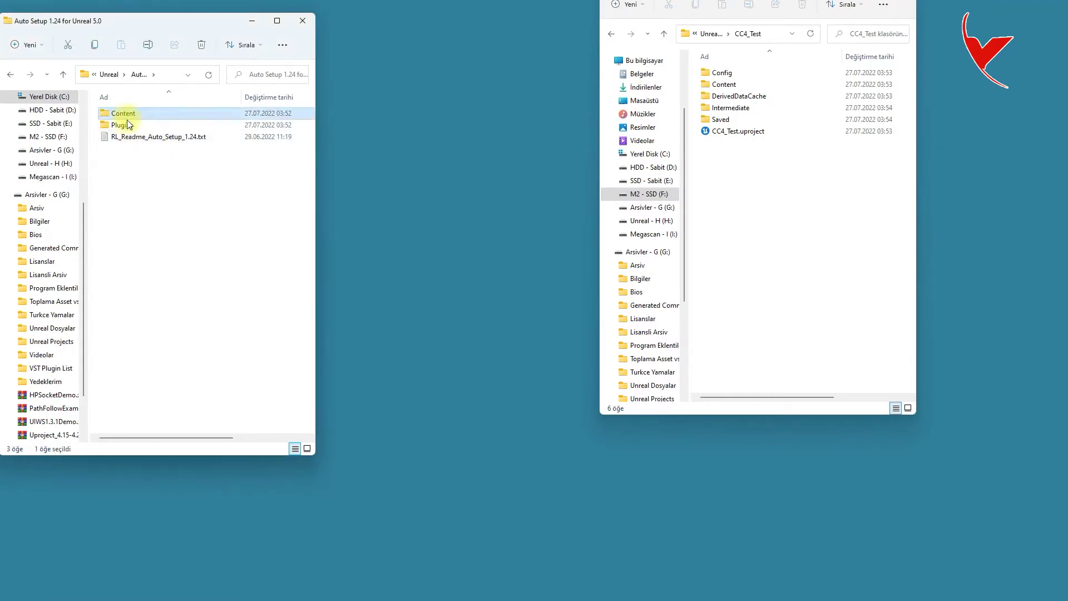
{"action": "right_click", "coordinate": [130, 129]}
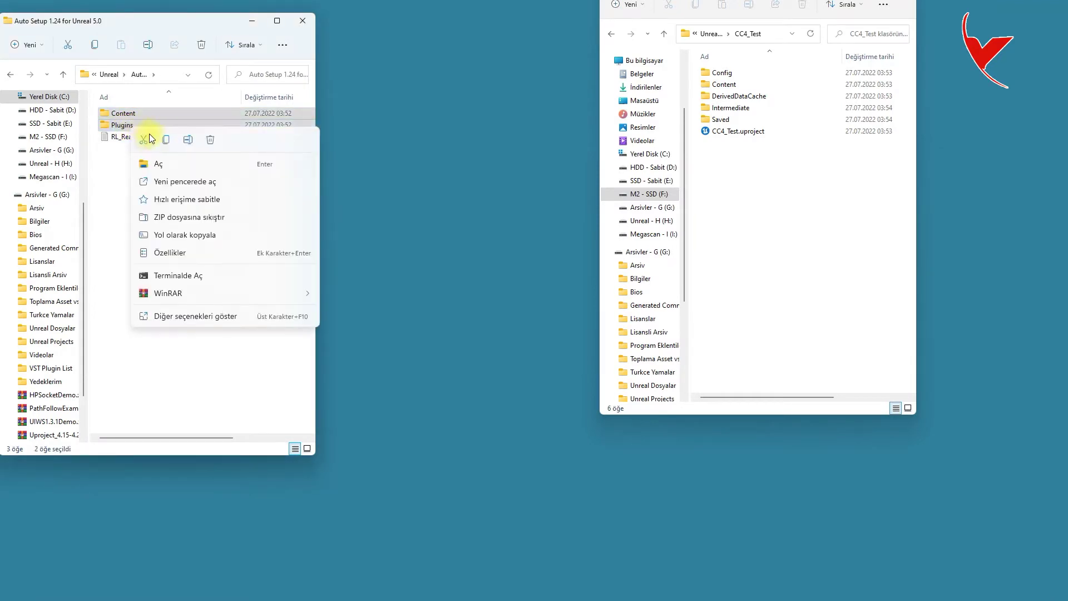
{"action": "left_click", "coordinate": [165, 140]}
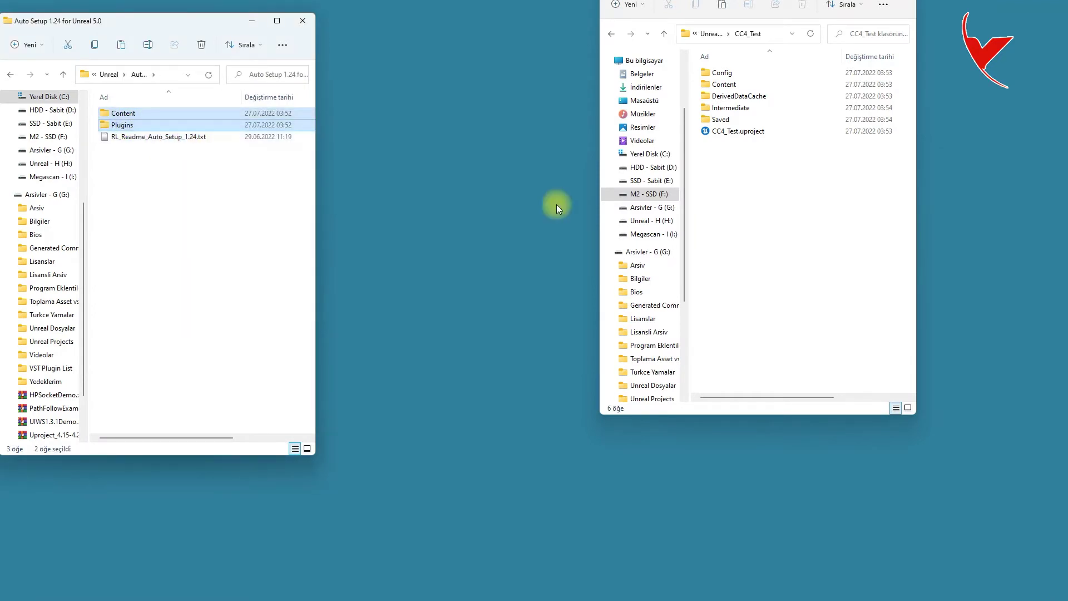
{"action": "right_click", "coordinate": [772, 229]}
{"action": "left_click", "coordinate": [789, 239]}
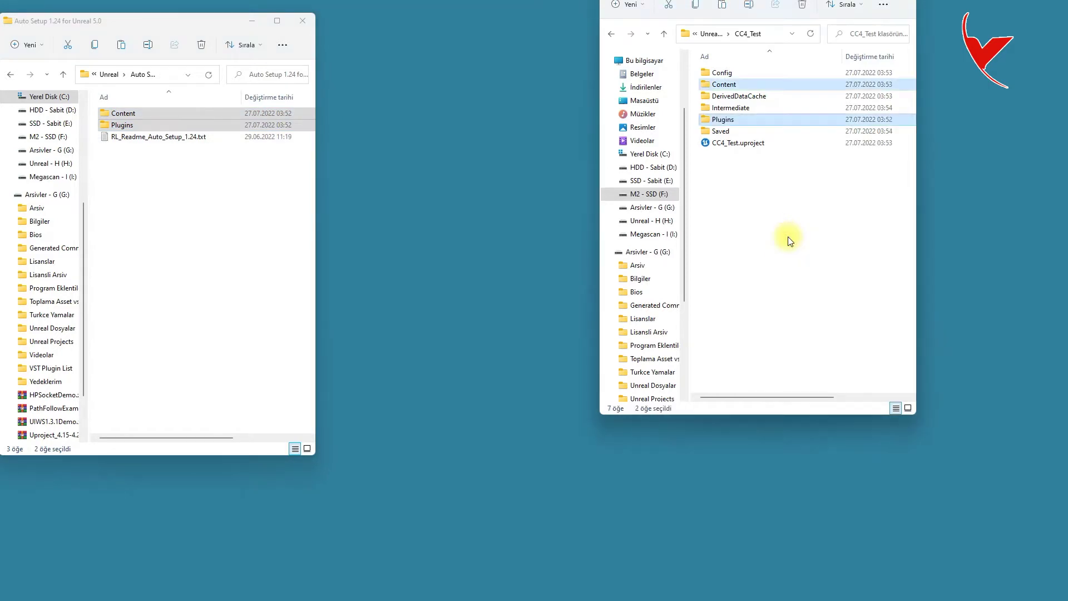
{"action": "left_click", "coordinate": [314, 23]}
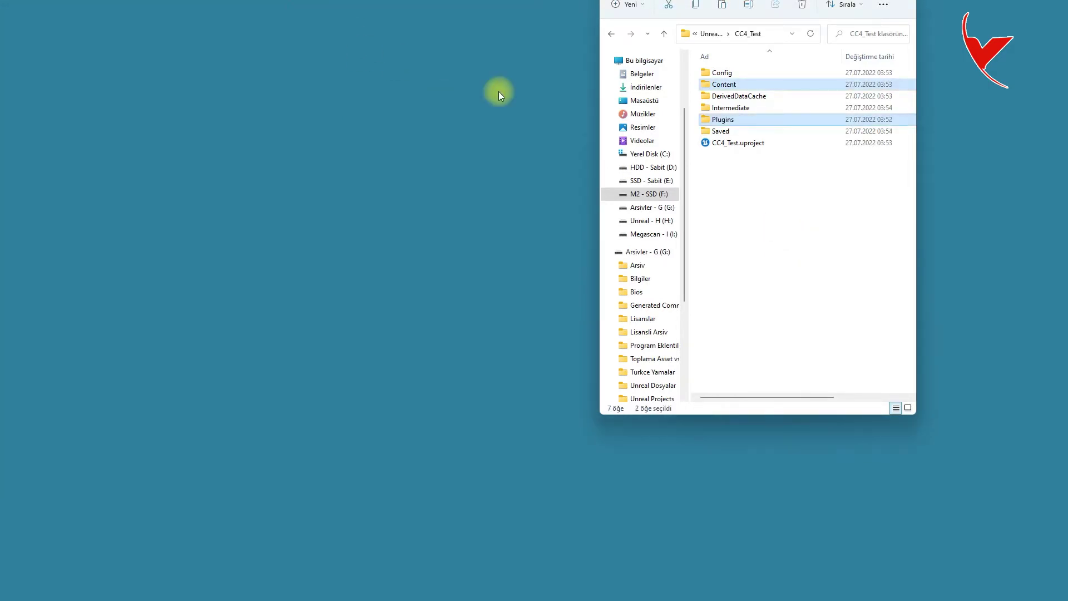
{"action": "left_click", "coordinate": [756, 144]}
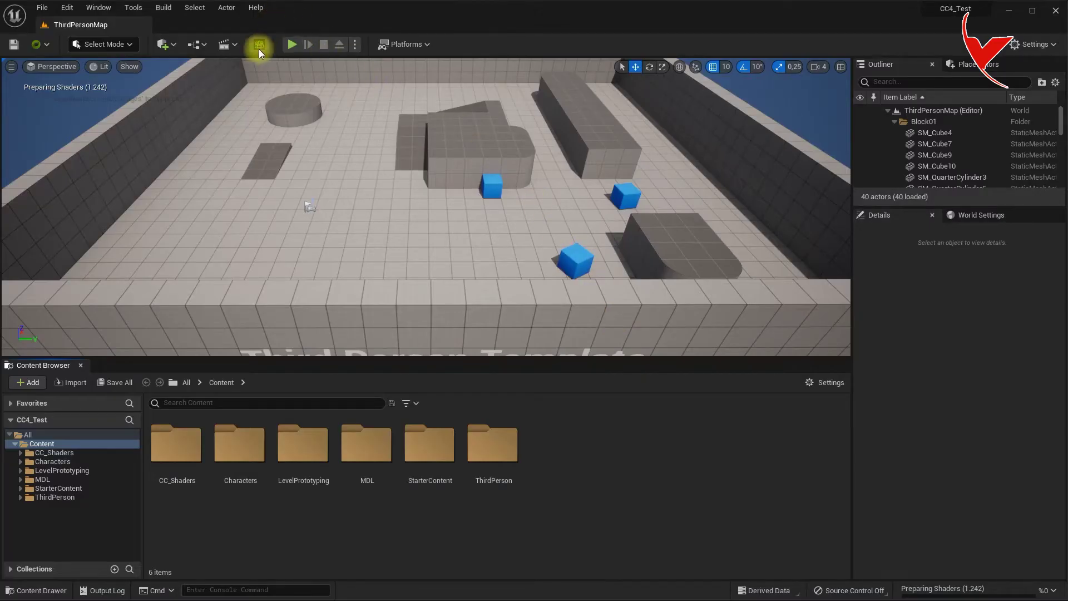
Apply Auto Setup with the HQ Shader type, then minimize the Unreal editor.
{"action": "left_click", "coordinate": [259, 49]}
{"action": "left_click", "coordinate": [457, 325]}
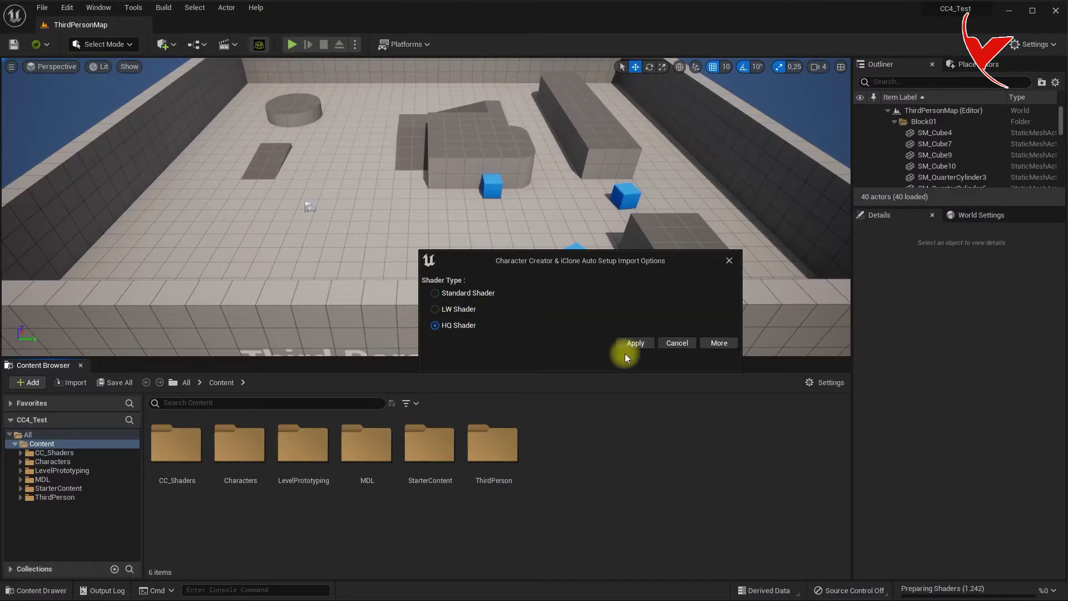
{"action": "left_click", "coordinate": [647, 348]}
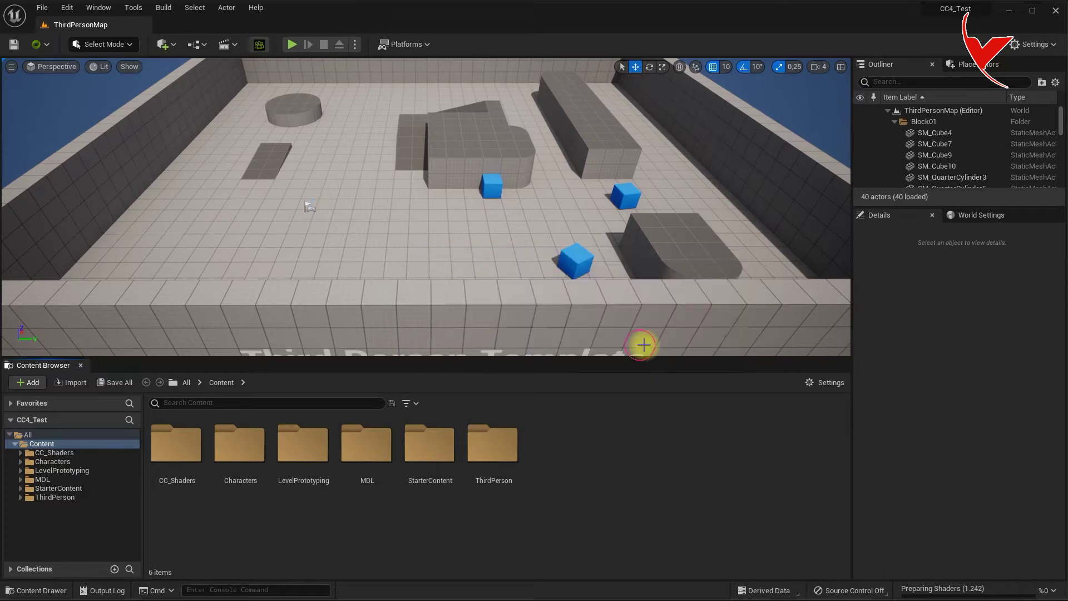
{"action": "left_click", "coordinate": [1010, 12]}
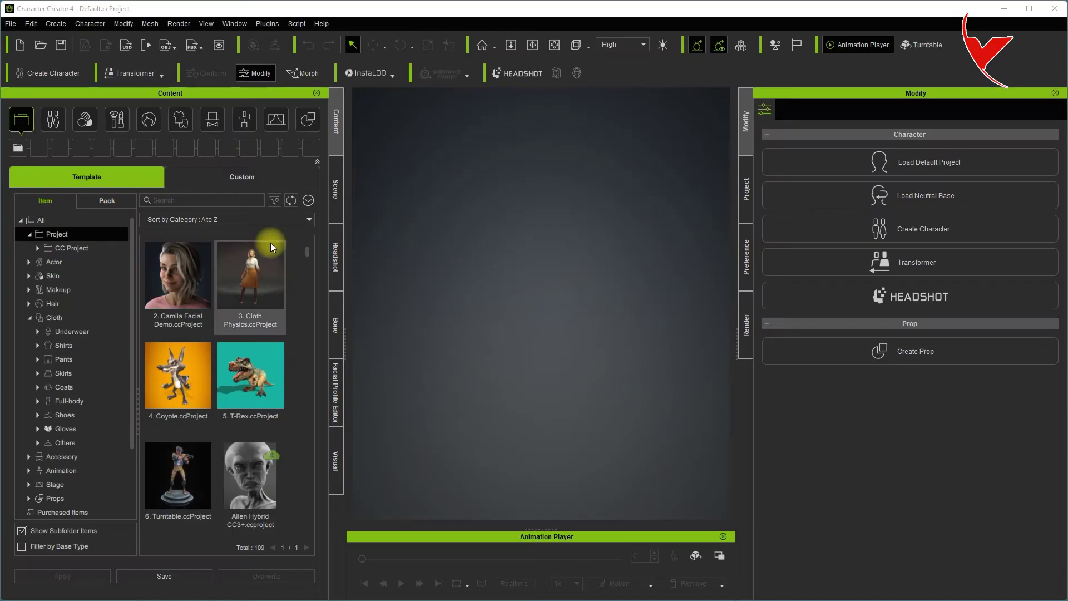
Load the 3. Cloth Physics sample project and zoom in on its character.
{"action": "double_click", "coordinate": [258, 256]}
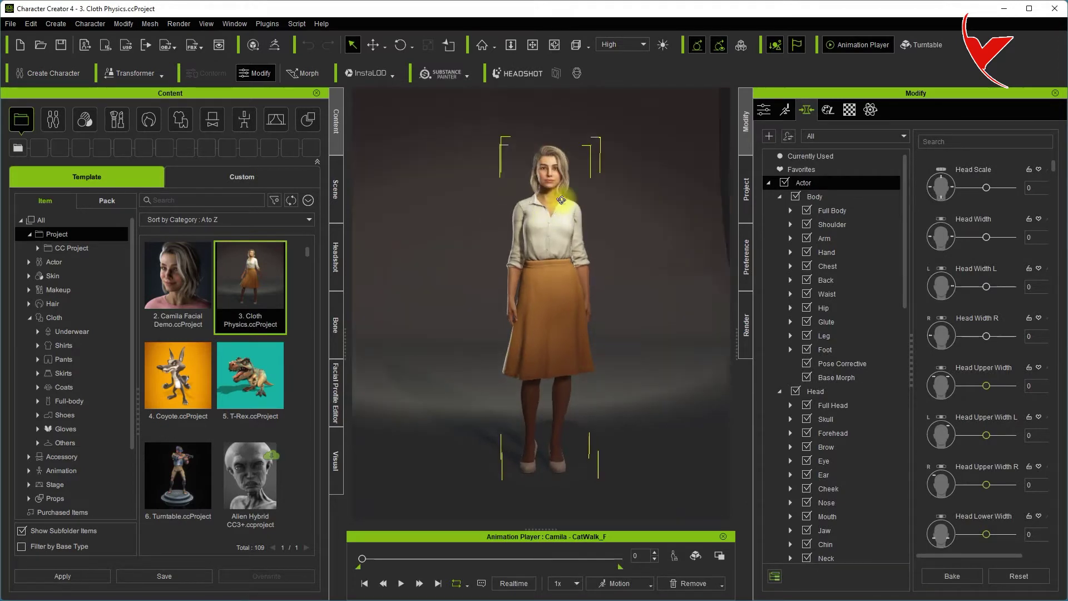
{"action": "scroll", "coordinate": [598, 245], "scroll_direction": "up", "scroll_amount": 2}
{"action": "scroll", "coordinate": [579, 240], "scroll_direction": "up", "scroll_amount": 2}
{"action": "scroll", "coordinate": [576, 238], "scroll_direction": "up", "scroll_amount": 2}
{"action": "scroll", "coordinate": [561, 262], "scroll_direction": "up", "scroll_amount": 2}
{"action": "scroll", "coordinate": [567, 361], "scroll_direction": "up", "scroll_amount": 2}
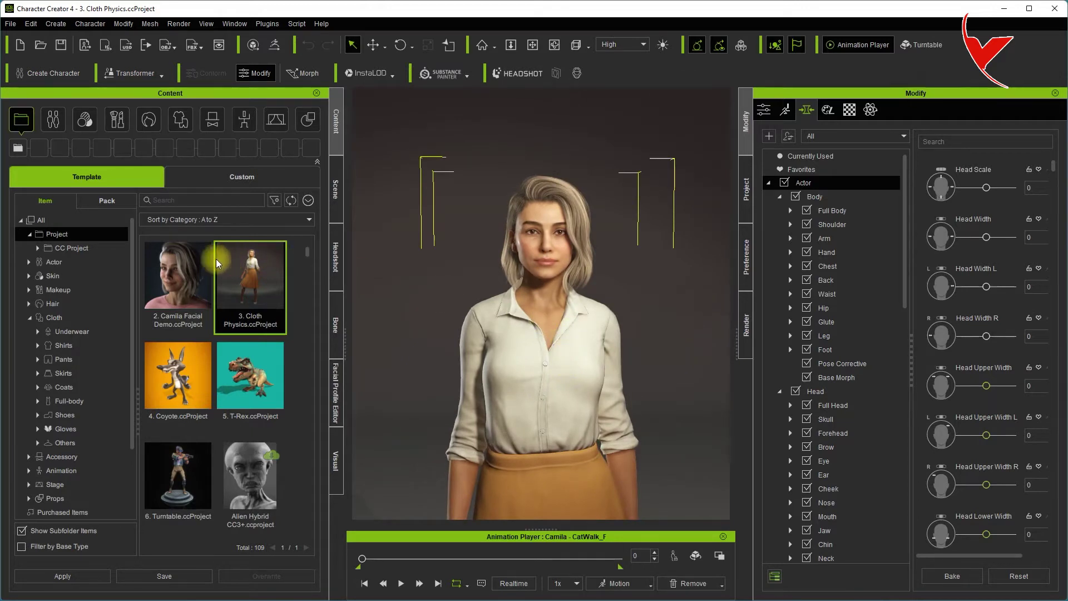
Switch the content library to the Pack view and return to the full pack list.
{"action": "left_click", "coordinate": [109, 199]}
{"action": "left_click", "coordinate": [63, 334]}
{"action": "scroll", "coordinate": [104, 332], "scroll_direction": "up", "scroll_amount": 2}
{"action": "scroll", "coordinate": [104, 332], "scroll_direction": "up", "scroll_amount": 3}
Browse the Actor, Cloth and Animation pack categories and search the content.
{"action": "left_click", "coordinate": [32, 250]}
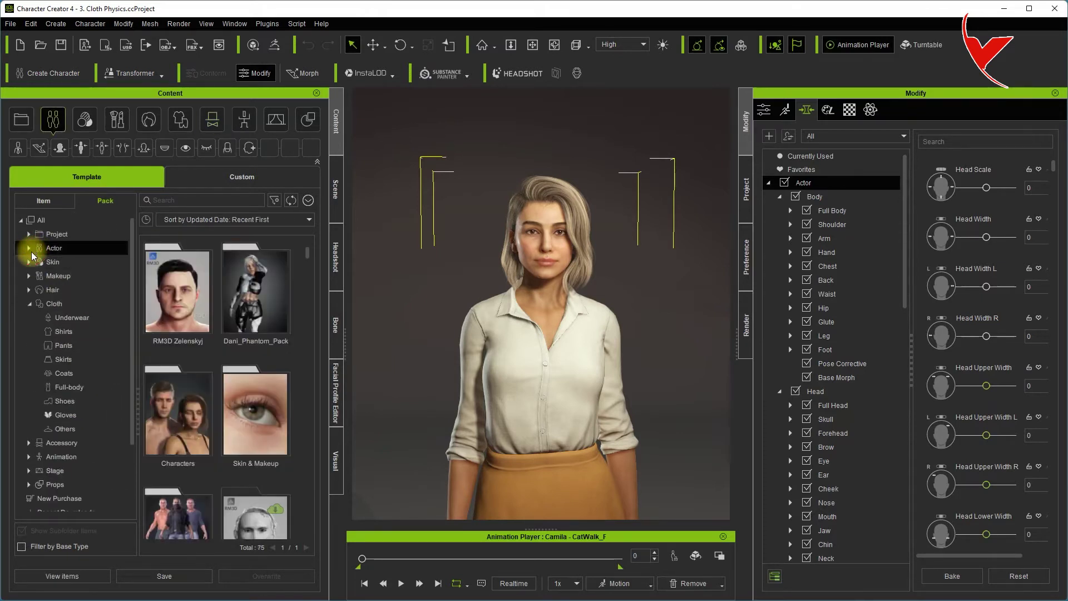
{"action": "left_click", "coordinate": [29, 303]}
{"action": "left_click", "coordinate": [32, 333]}
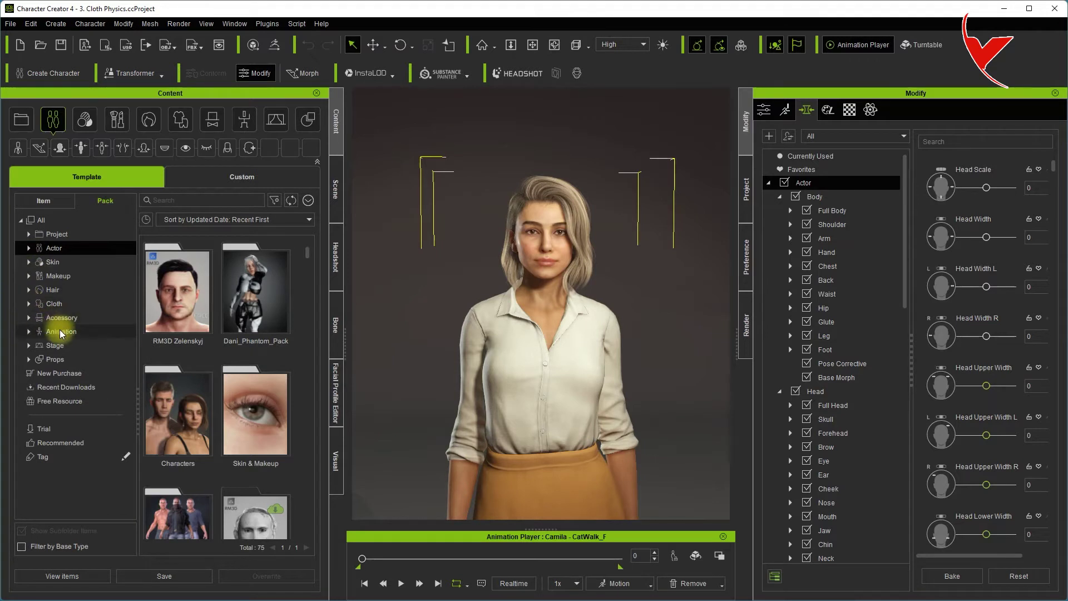
{"action": "left_click", "coordinate": [28, 332]}
{"action": "left_click", "coordinate": [190, 202]}
{"action": "type", "text": "dance"}
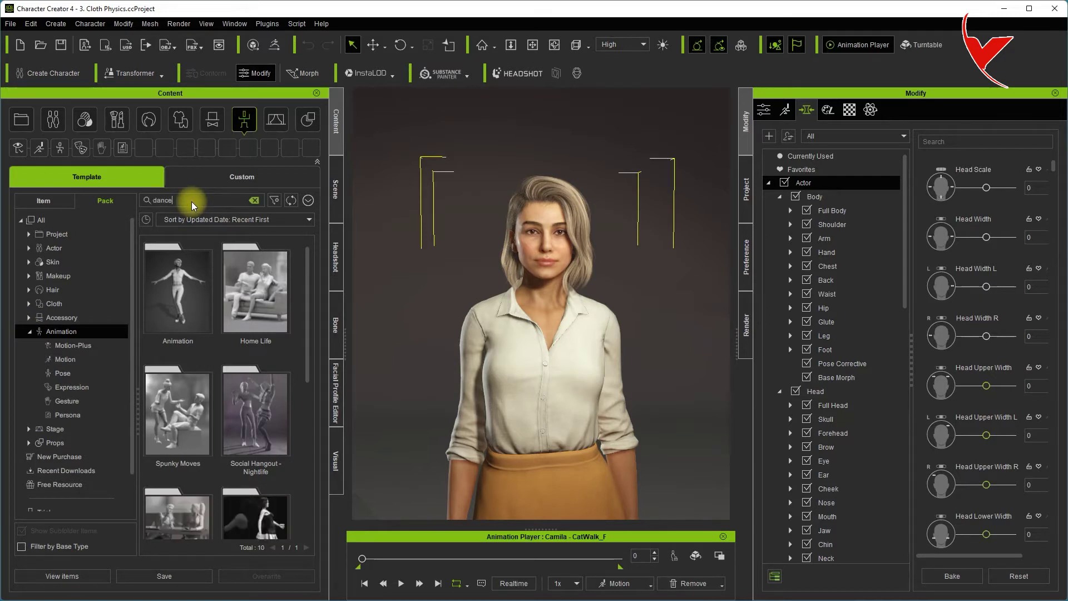
{"action": "scroll", "coordinate": [303, 329], "scroll_direction": "down", "scroll_amount": 2}
{"action": "scroll", "coordinate": [304, 349], "scroll_direction": "down", "scroll_amount": 1}
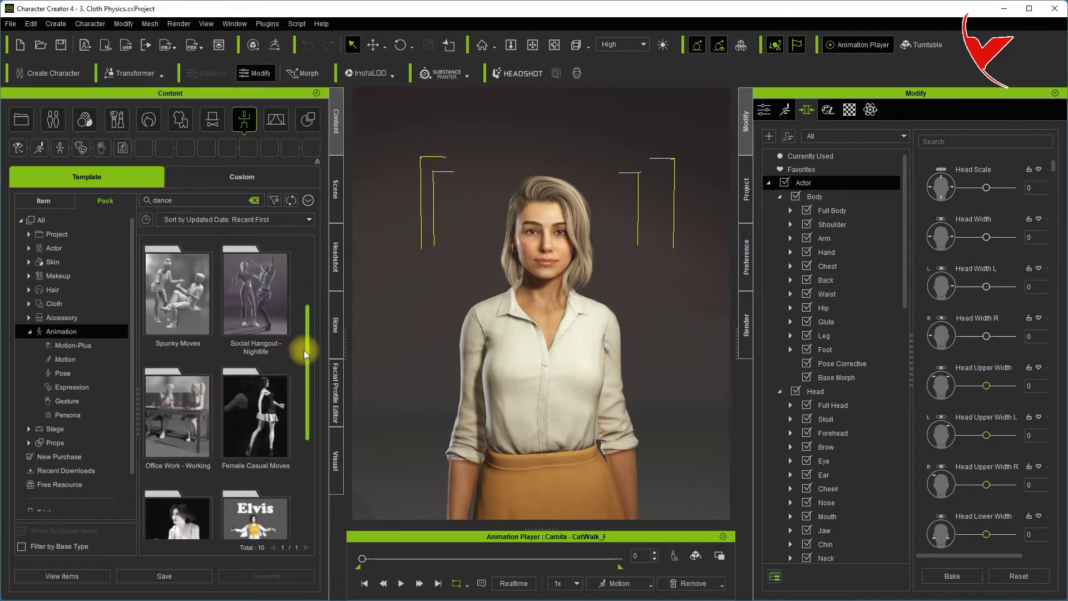
Switch to individual items, list all animations and select the Dance Graceful motion.
{"action": "left_click", "coordinate": [44, 202]}
{"action": "scroll", "coordinate": [56, 334], "scroll_direction": "down", "scroll_amount": 2}
{"action": "scroll", "coordinate": [70, 375], "scroll_direction": "down", "scroll_amount": 1}
{"action": "left_click", "coordinate": [71, 379]}
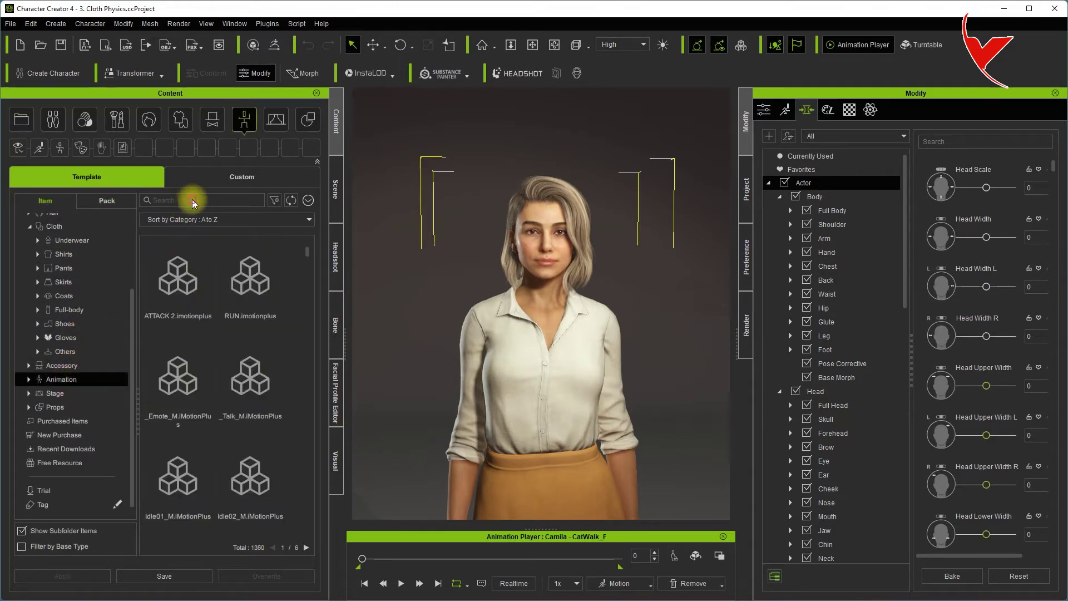
{"action": "left_click", "coordinate": [192, 200]}
{"action": "type", "text": "dance"}
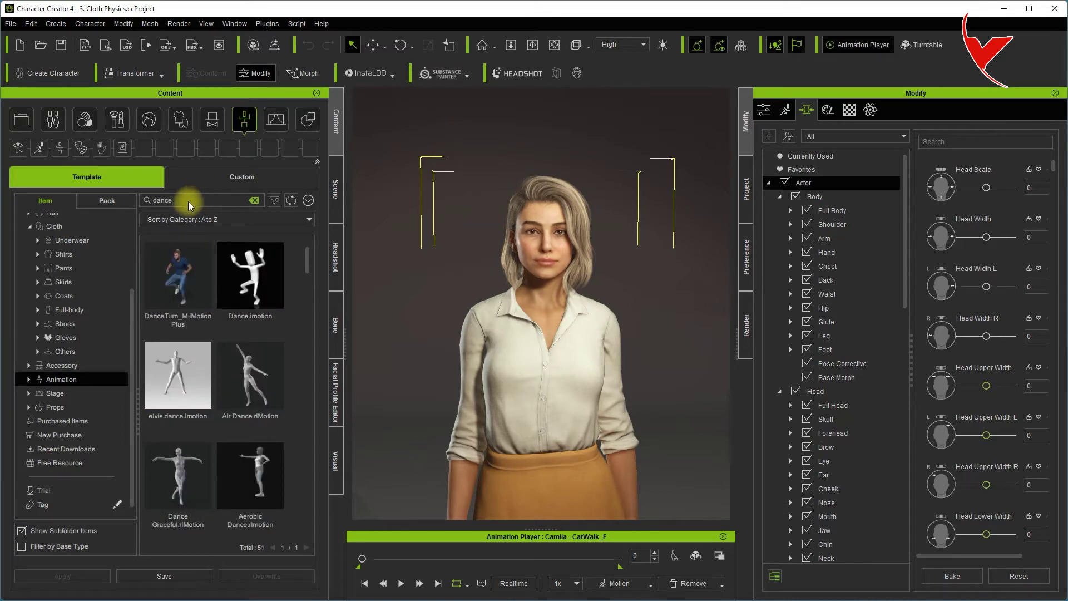
{"action": "left_click", "coordinate": [178, 478]}
Drag Dance Graceful onto the character, play it, then pause and stop at frame 0.
{"action": "left_click_drag", "start_coordinate": [337, 413], "coordinate": [519, 342]}
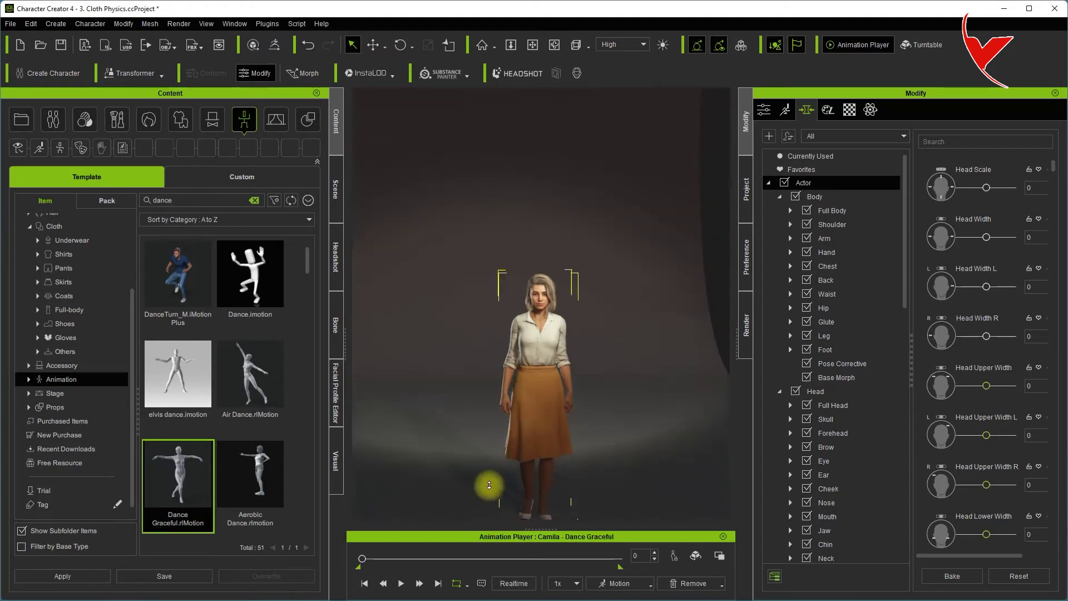
{"action": "left_click", "coordinate": [399, 584]}
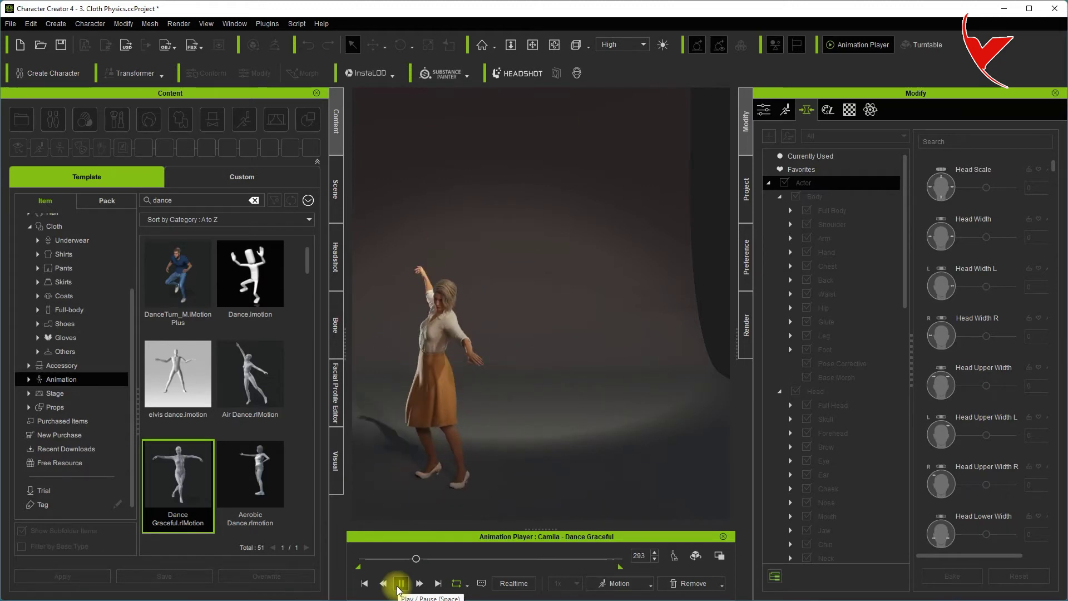
{"action": "left_click", "coordinate": [401, 585]}
{"action": "left_click", "coordinate": [365, 584]}
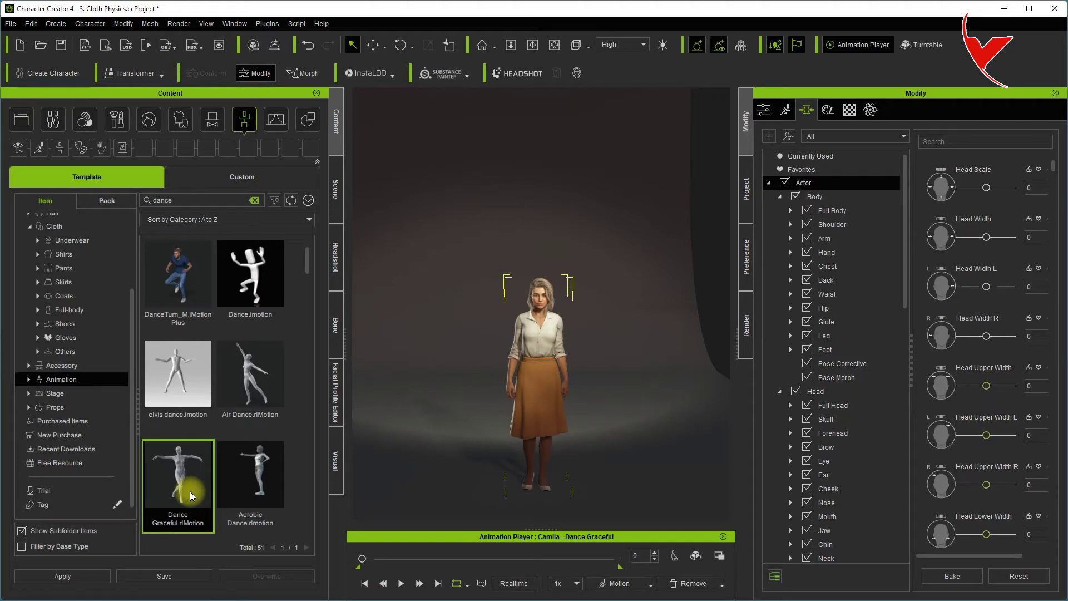
Start a Clothed Character FBX export from the File menu, after cancelling a first settings dialog.
{"action": "left_click", "coordinate": [10, 23]}
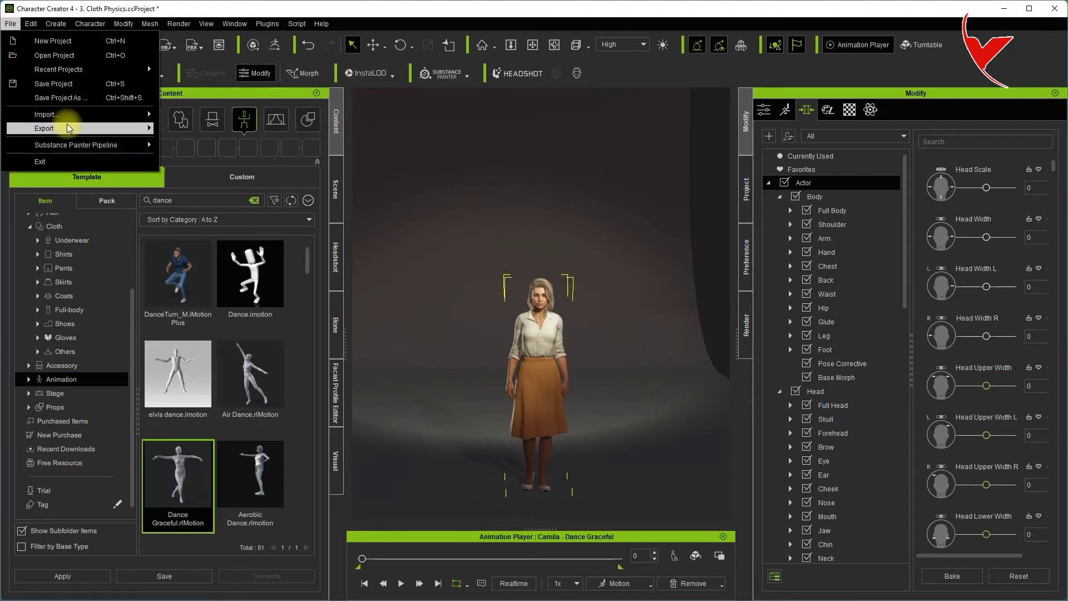
{"action": "left_click", "coordinate": [323, 180]}
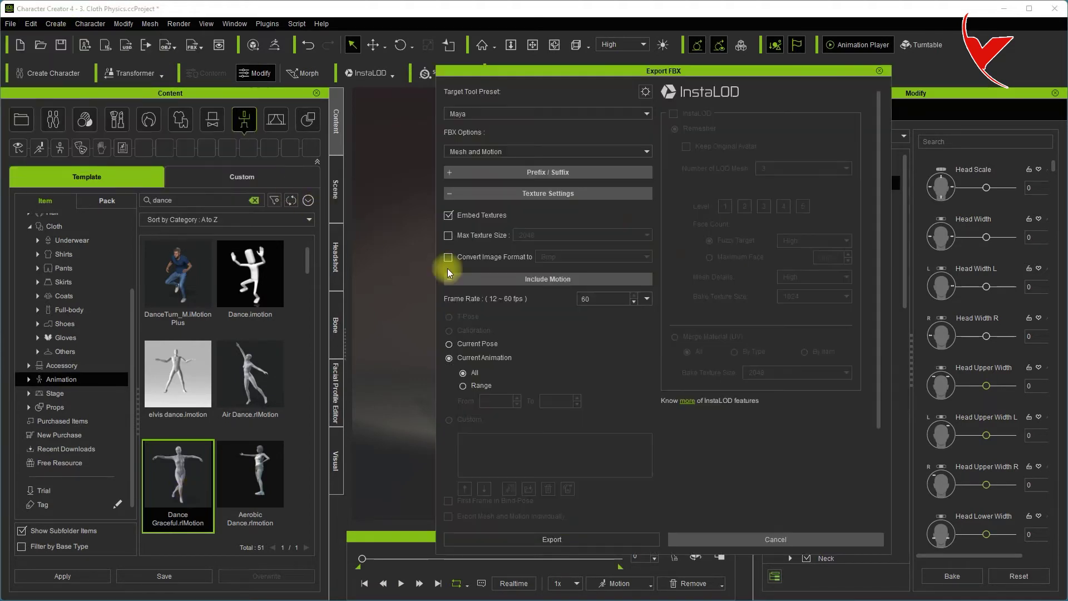
{"action": "left_click", "coordinate": [796, 539]}
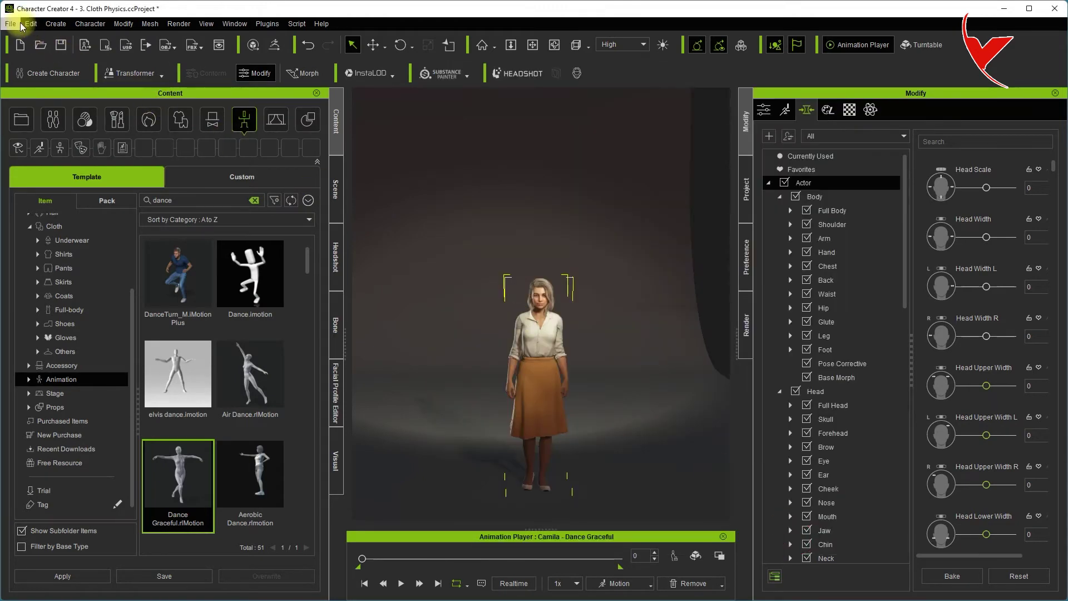
{"action": "left_click", "coordinate": [17, 24]}
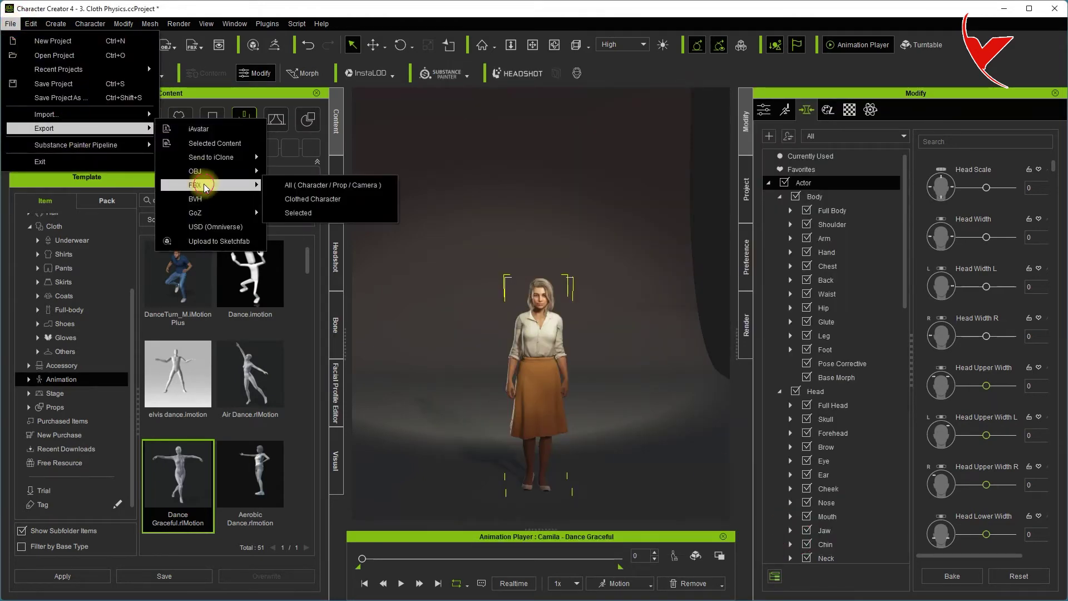
{"action": "left_click", "coordinate": [299, 199]}
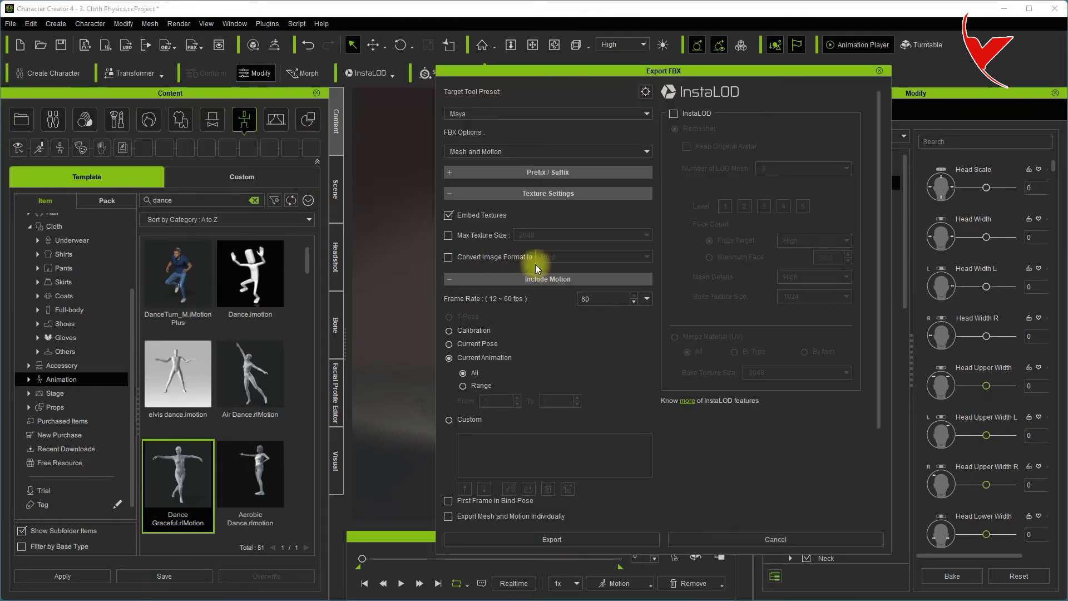
Set the Unreal target preset, export, and save the FBX under the entered file name.
{"action": "left_click", "coordinate": [487, 114]}
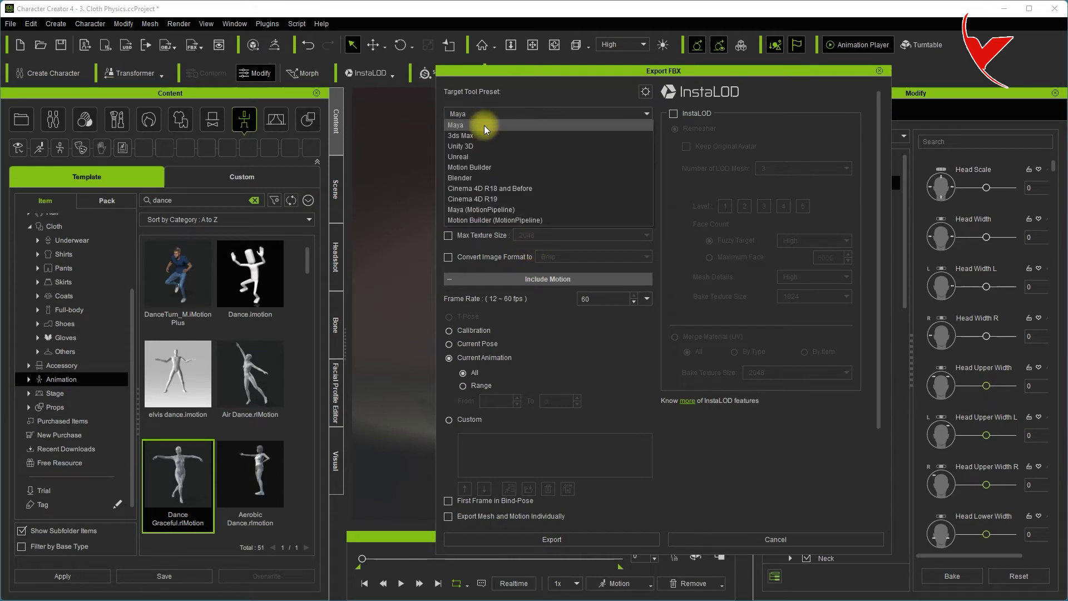
{"action": "left_click", "coordinate": [480, 155]}
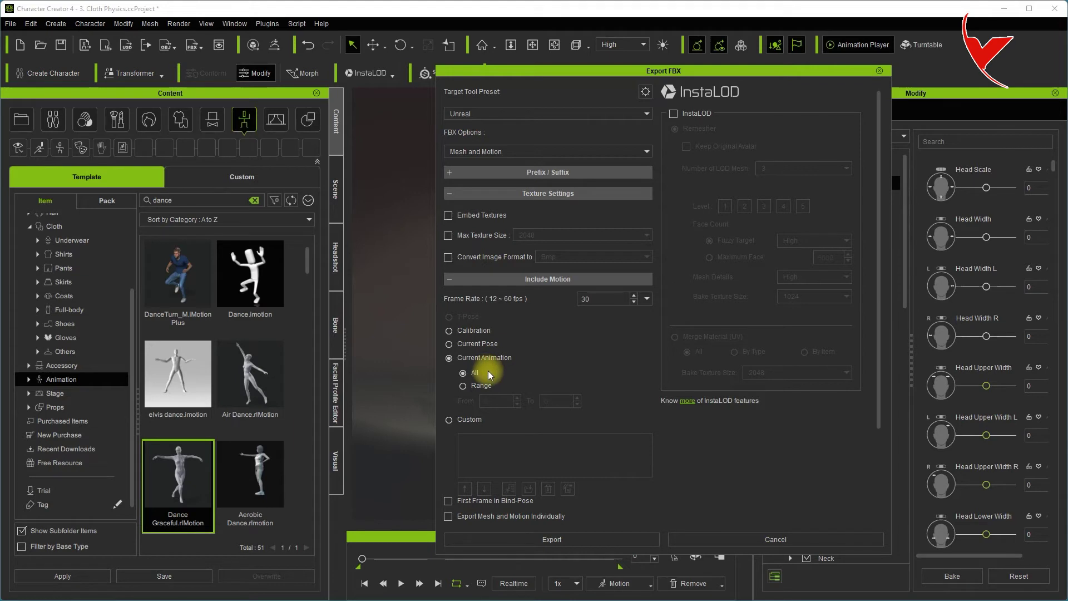
{"action": "left_click", "coordinate": [646, 540]}
{"action": "left_click", "coordinate": [417, 360]}
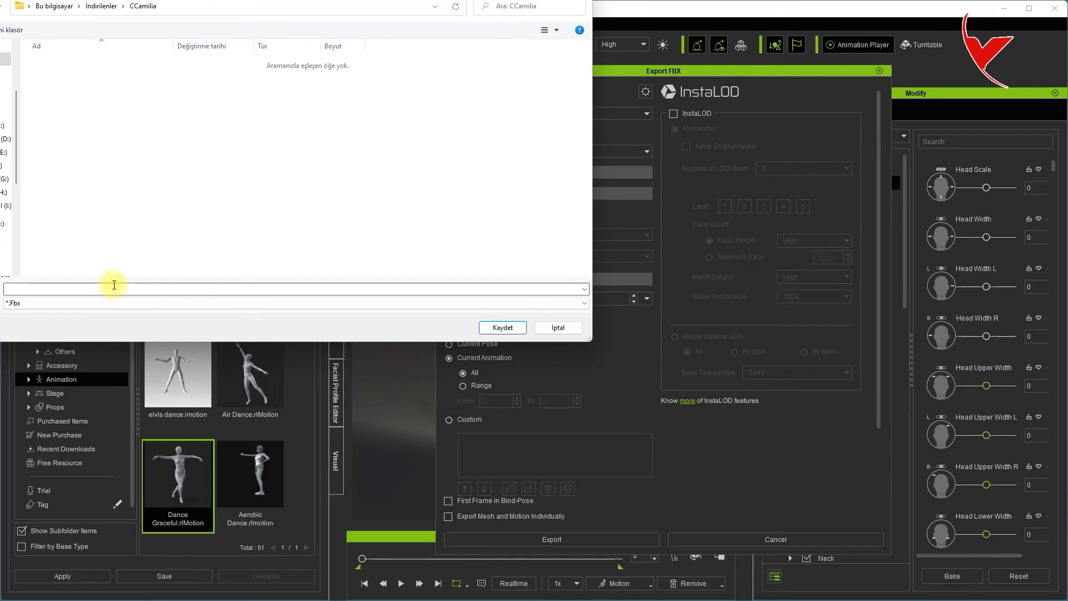
{"action": "type", "text": "Camilia"}
{"action": "key", "text": "Return"}
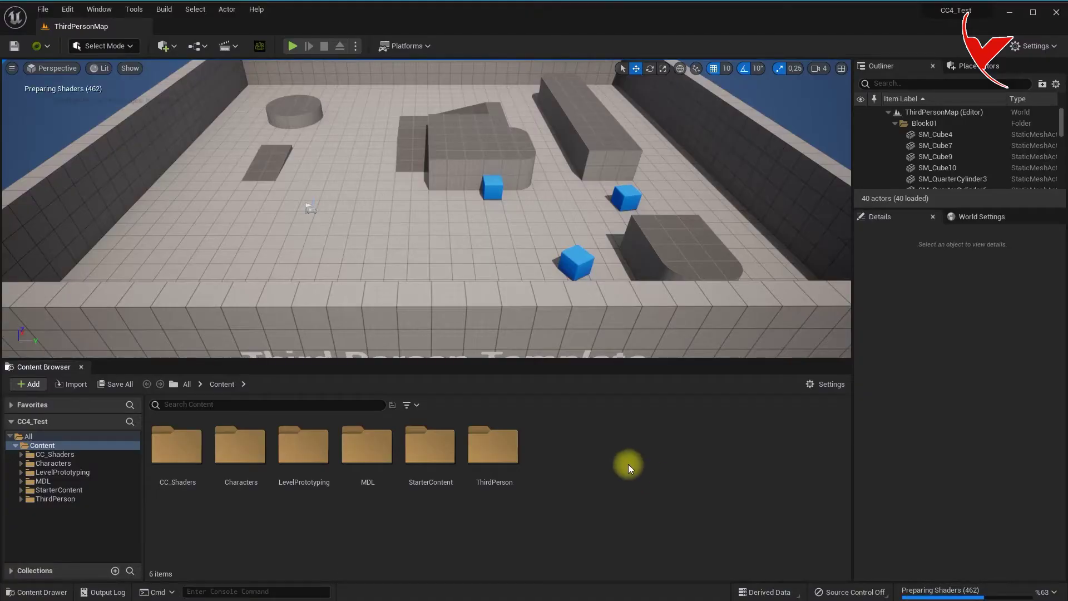
Add a new folder named Camilia in the Content Browser's Content folder and open it.
{"action": "right_click", "coordinate": [628, 463]}
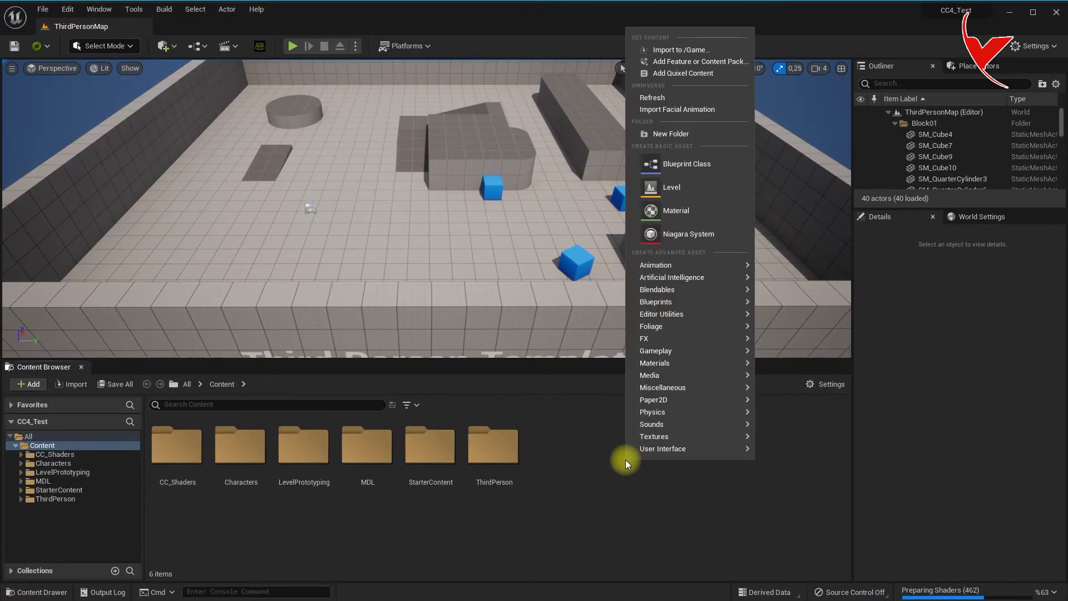
{"action": "left_click", "coordinate": [680, 135]}
{"action": "type", "text": "Camil"}
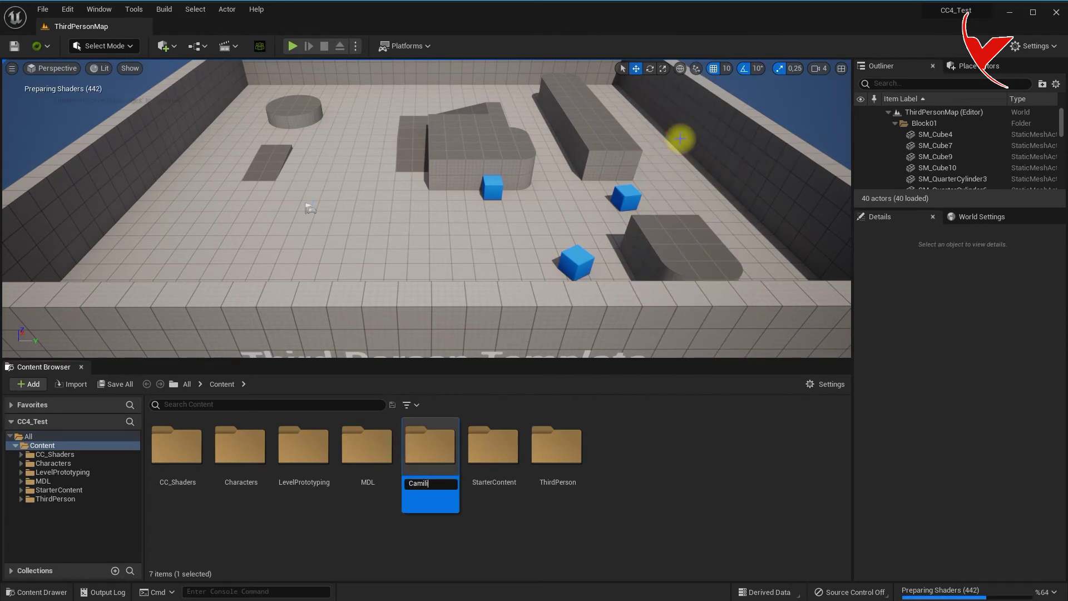
{"action": "type", "text": "a"}
{"action": "key", "text": "Return"}
{"action": "key", "text": "Return"}
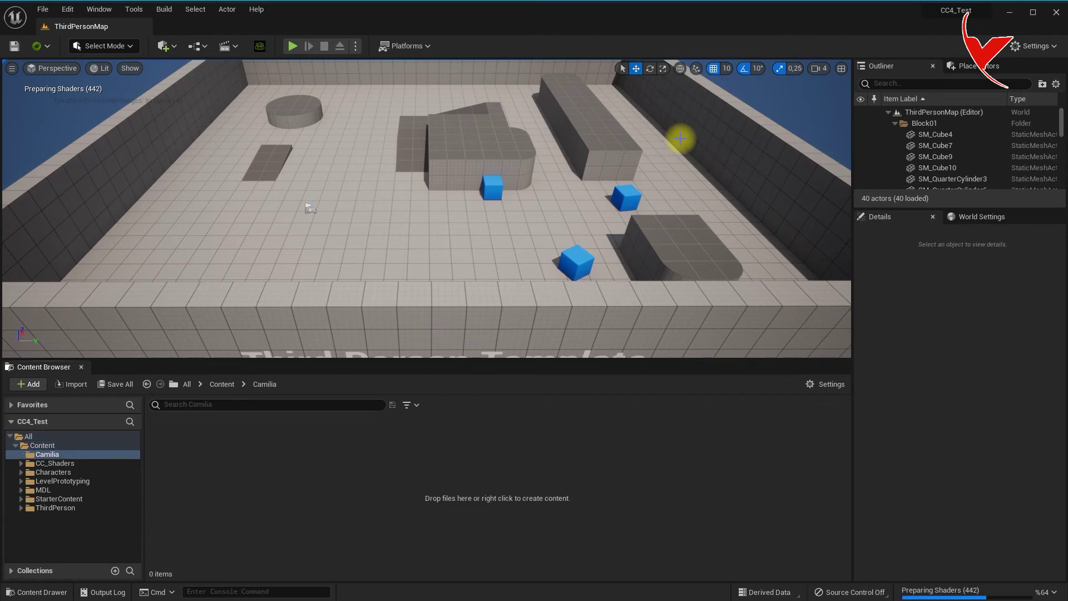
{"action": "key", "text": "alt+Tab"}
Import Camilia.Fbx into the Camilia folder with Import Animations and Use T0 As Ref Pose enabled.
{"action": "left_click_drag", "start_coordinate": [45, 87], "coordinate": [424, 471]}
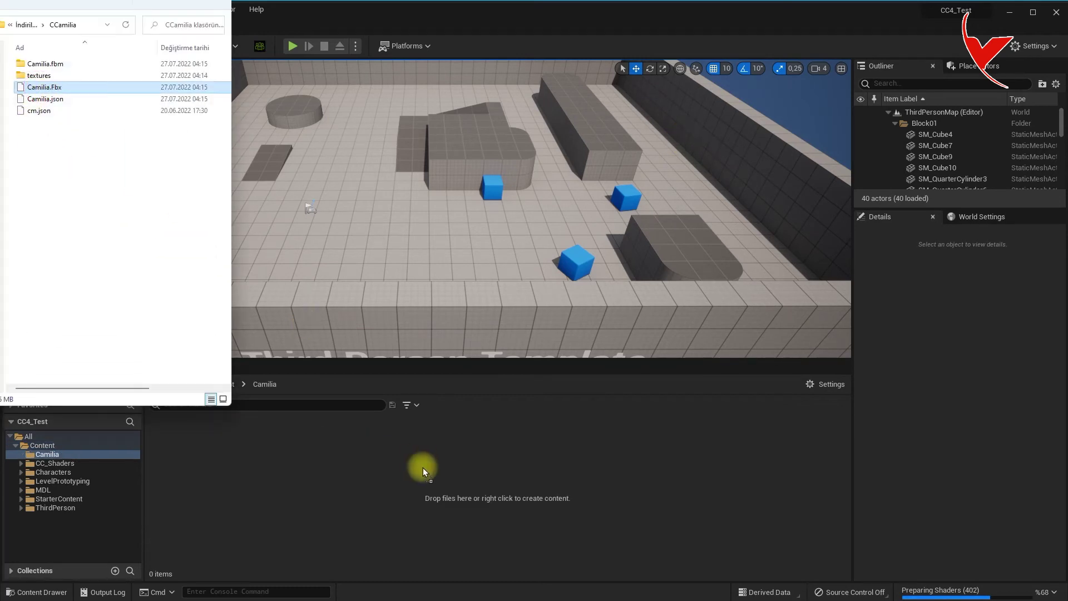
{"action": "left_click", "coordinate": [645, 355]}
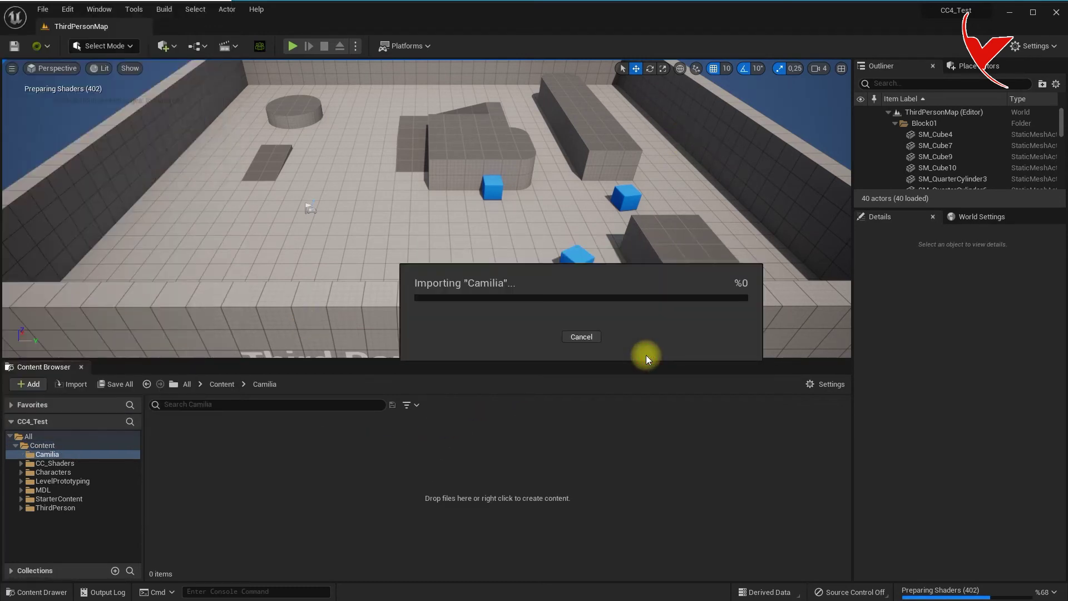
{"action": "left_click", "coordinate": [558, 287]}
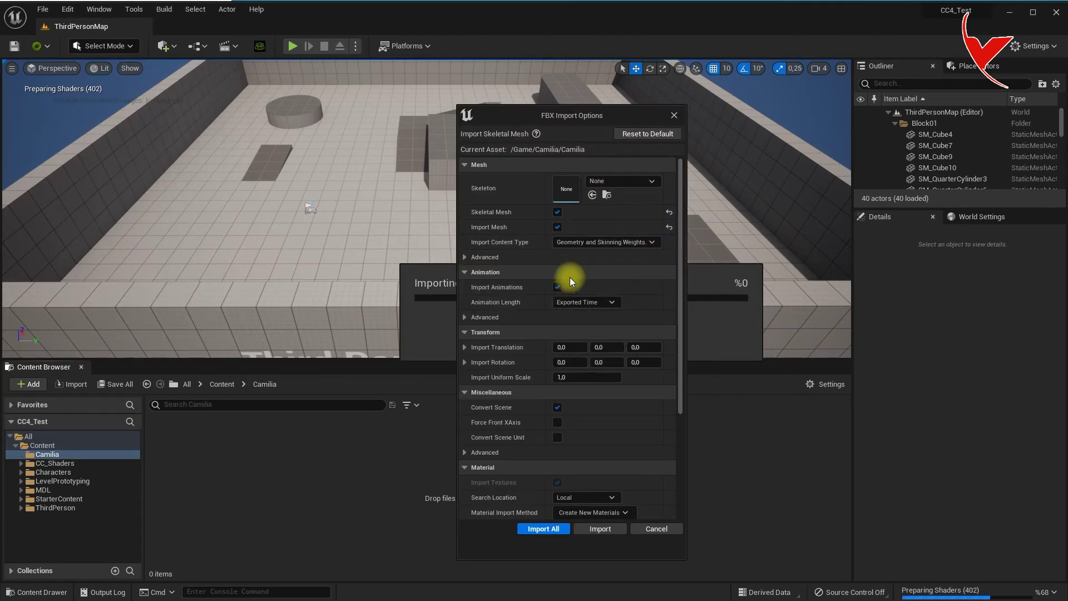
{"action": "left_click", "coordinate": [466, 257]}
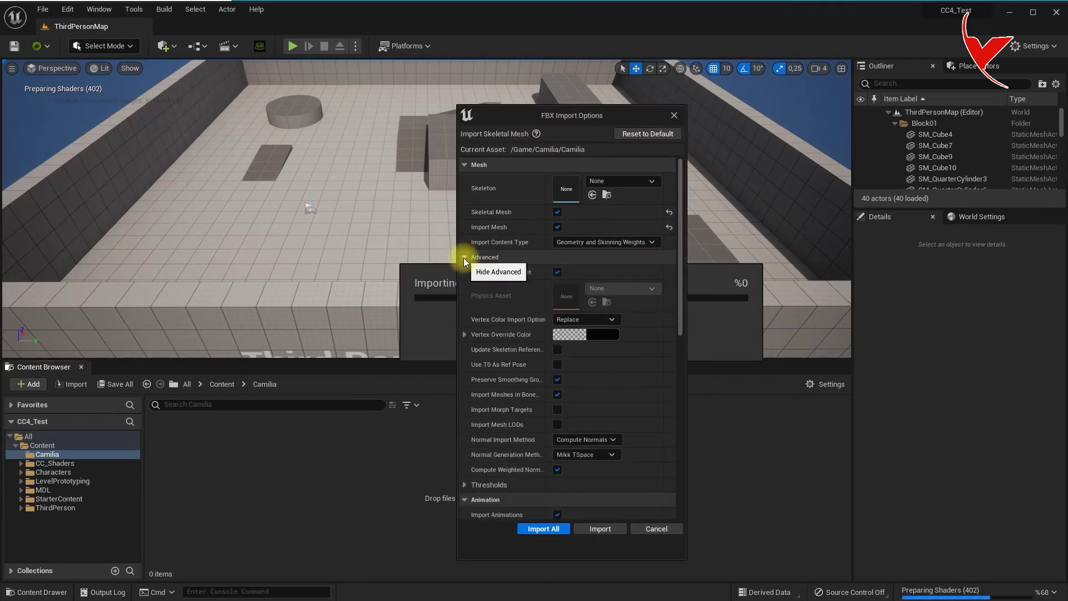
{"action": "left_click", "coordinate": [557, 364]}
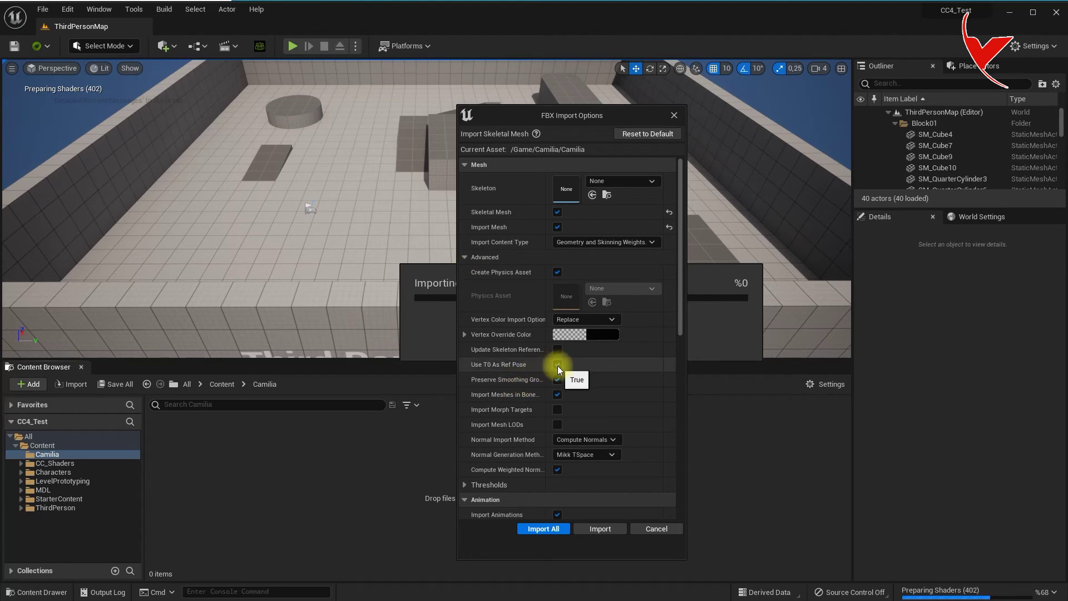
{"action": "left_click", "coordinate": [543, 529]}
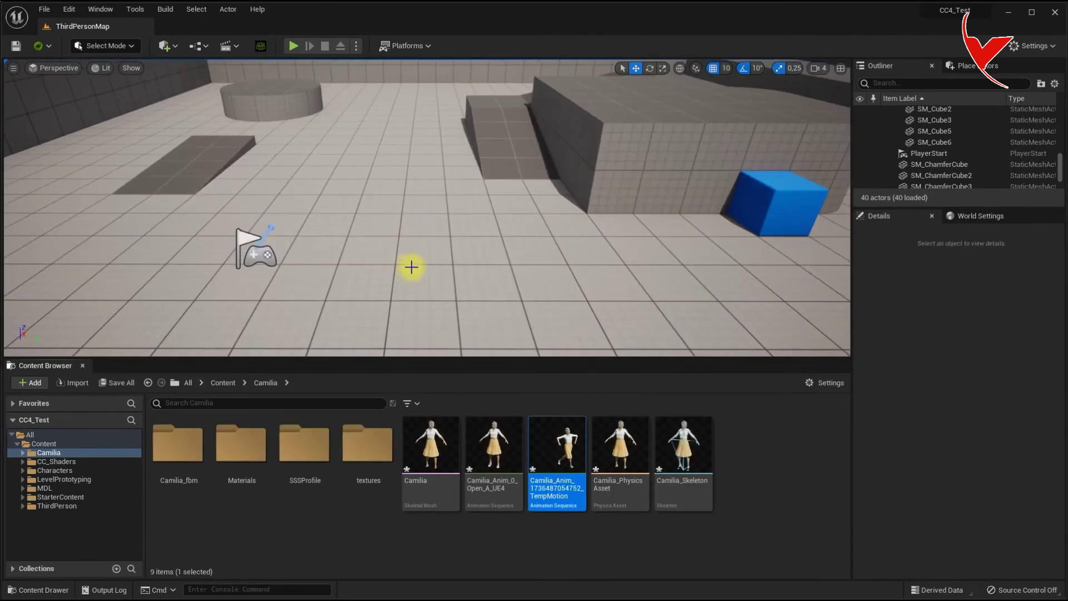
Place the Camilia_Anim TempMotion sequence in the viewport and play the level to watch her dance.
{"action": "left_click_drag", "start_coordinate": [557, 445], "coordinate": [429, 263]}
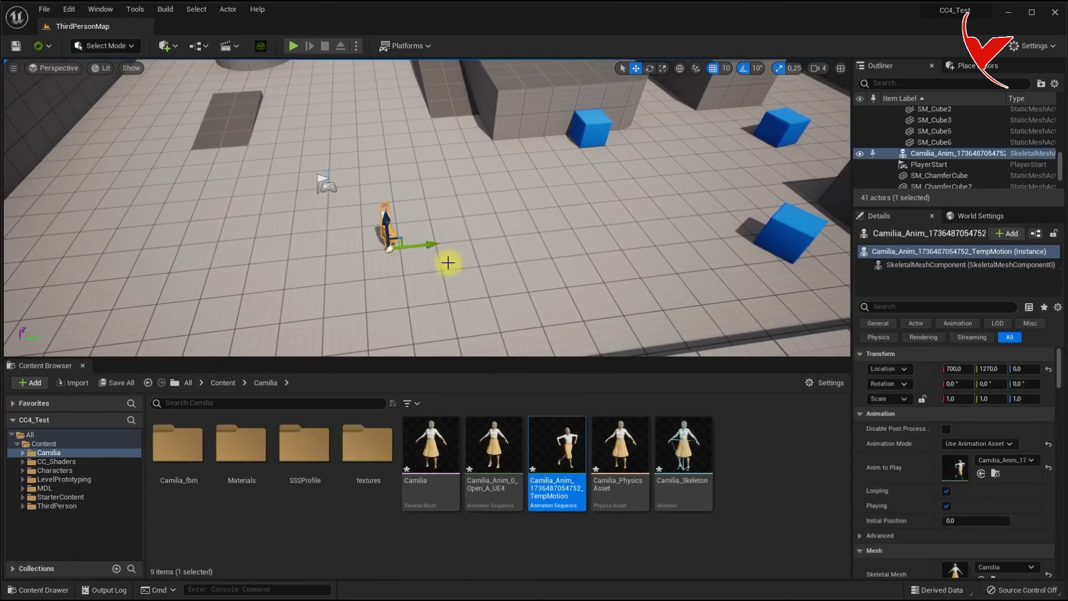
{"action": "left_click", "coordinate": [293, 45]}
{"action": "left_click", "coordinate": [356, 45]}
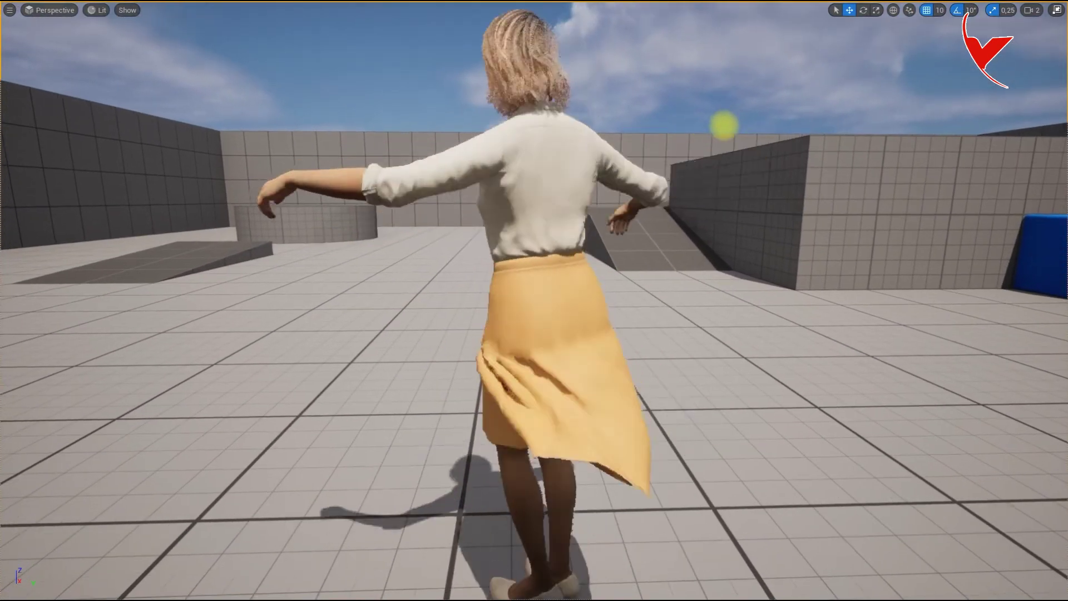
{"action": "left_click", "coordinate": [683, 134]}
{"action": "left_click", "coordinate": [578, 82]}
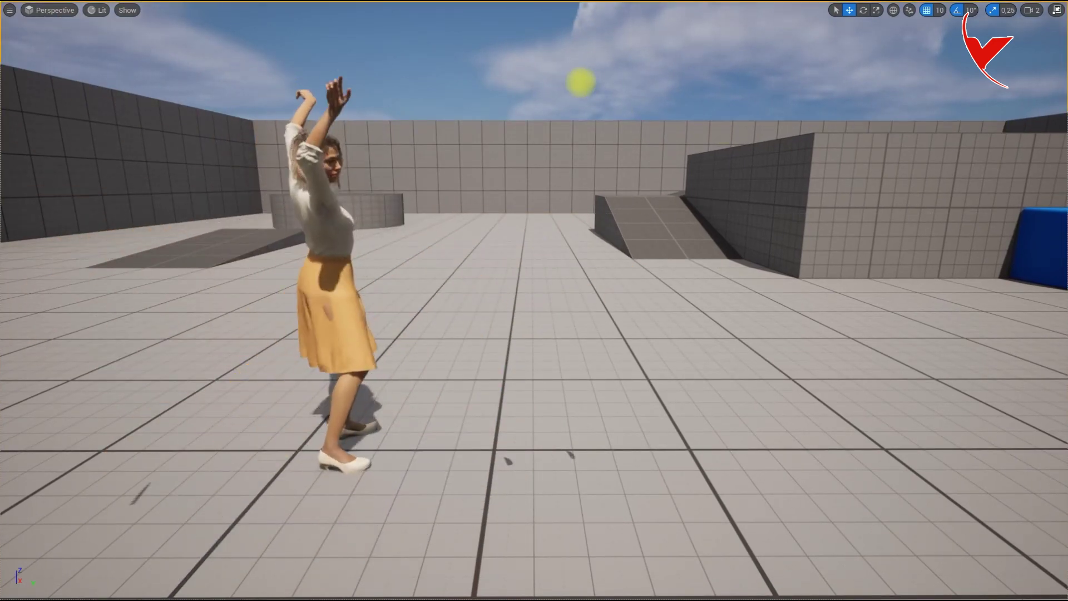
{"action": "mouse_move", "coordinate": [579, 81]}
{"action": "left_mouse_down", "text": "alt"}
{"action": "mouse_move", "coordinate": [627, 72]}
{"action": "mouse_move", "coordinate": [751, 81]}
{"action": "mouse_move", "coordinate": [581, 82]}
{"action": "left_mouse_up", "text": "alt"}
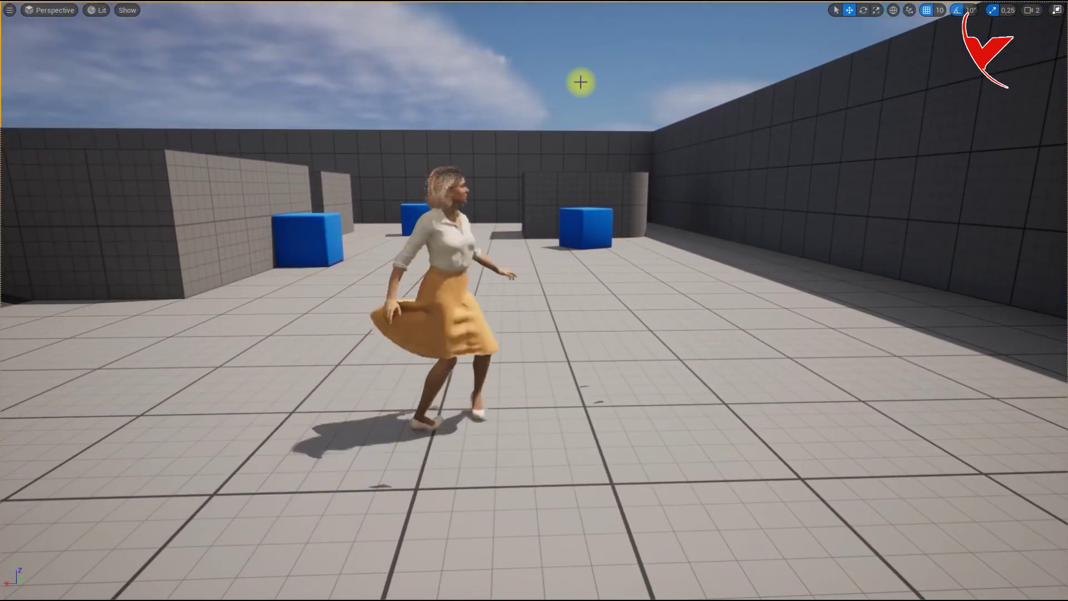